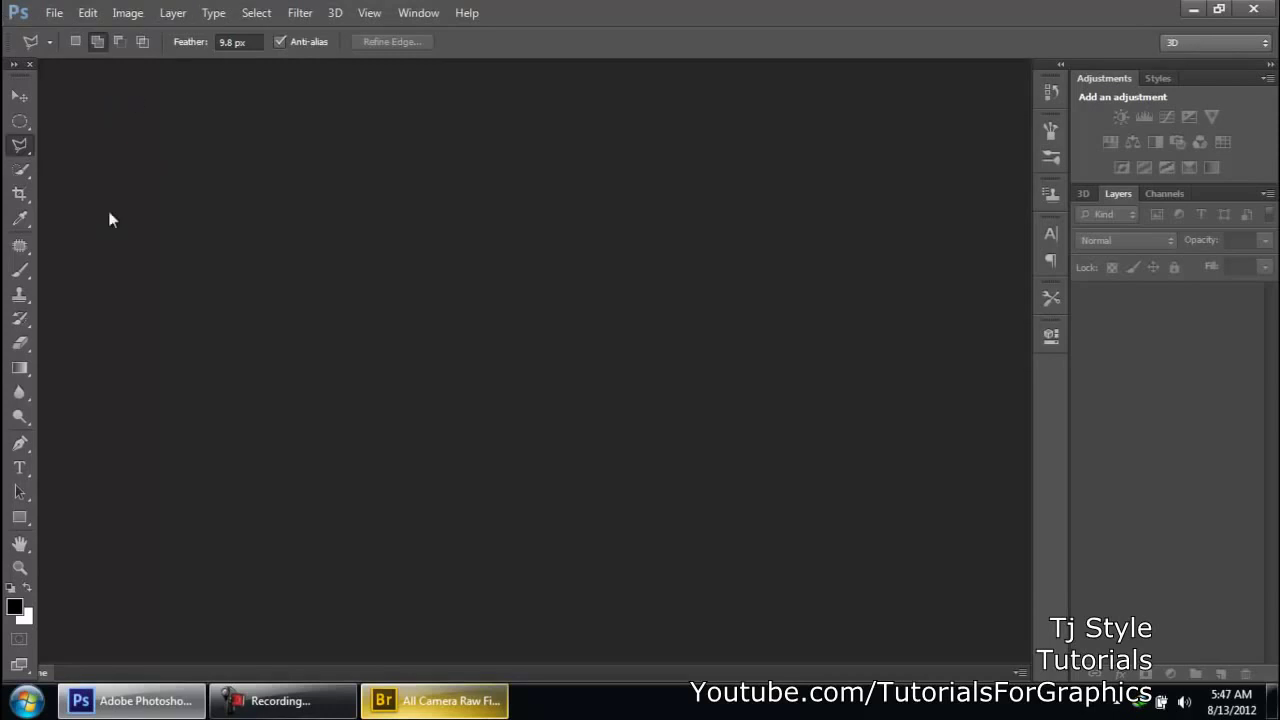
# Switch to Adobe Bridge from Photoshop to browse files and display the Favorites list of locations
pyautogui.click(55, 17)
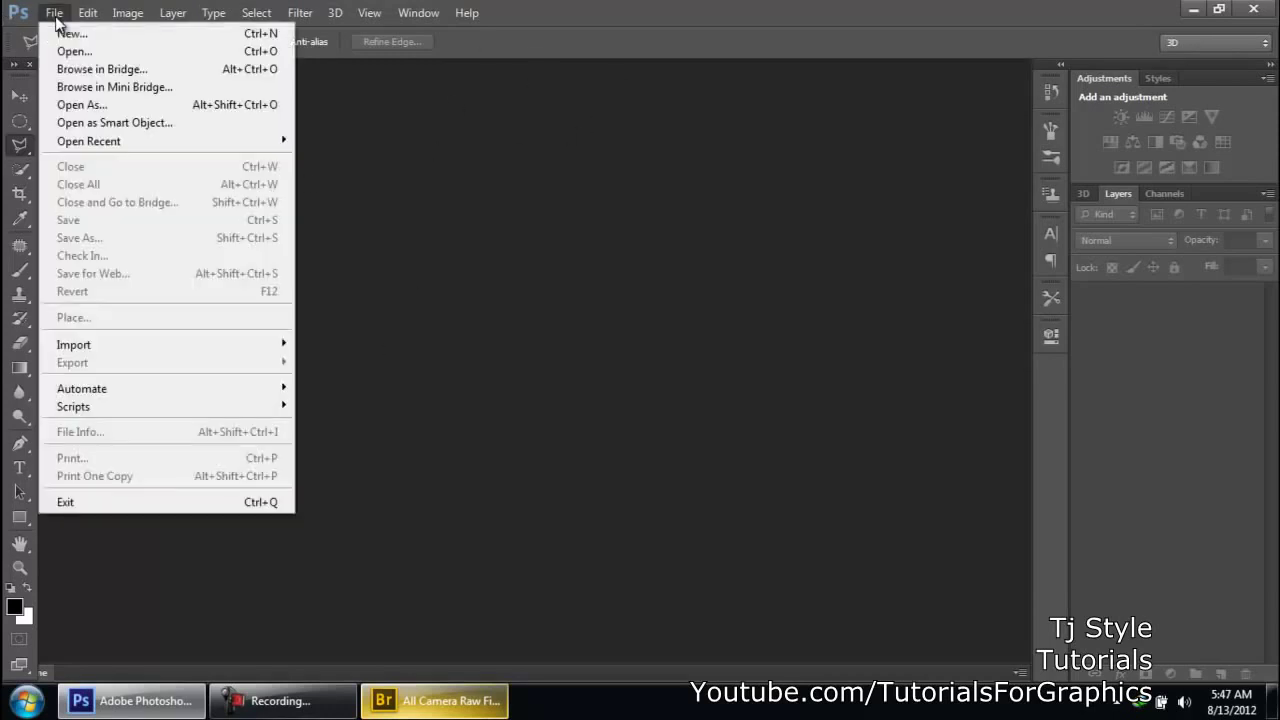
pyautogui.click(83, 70)
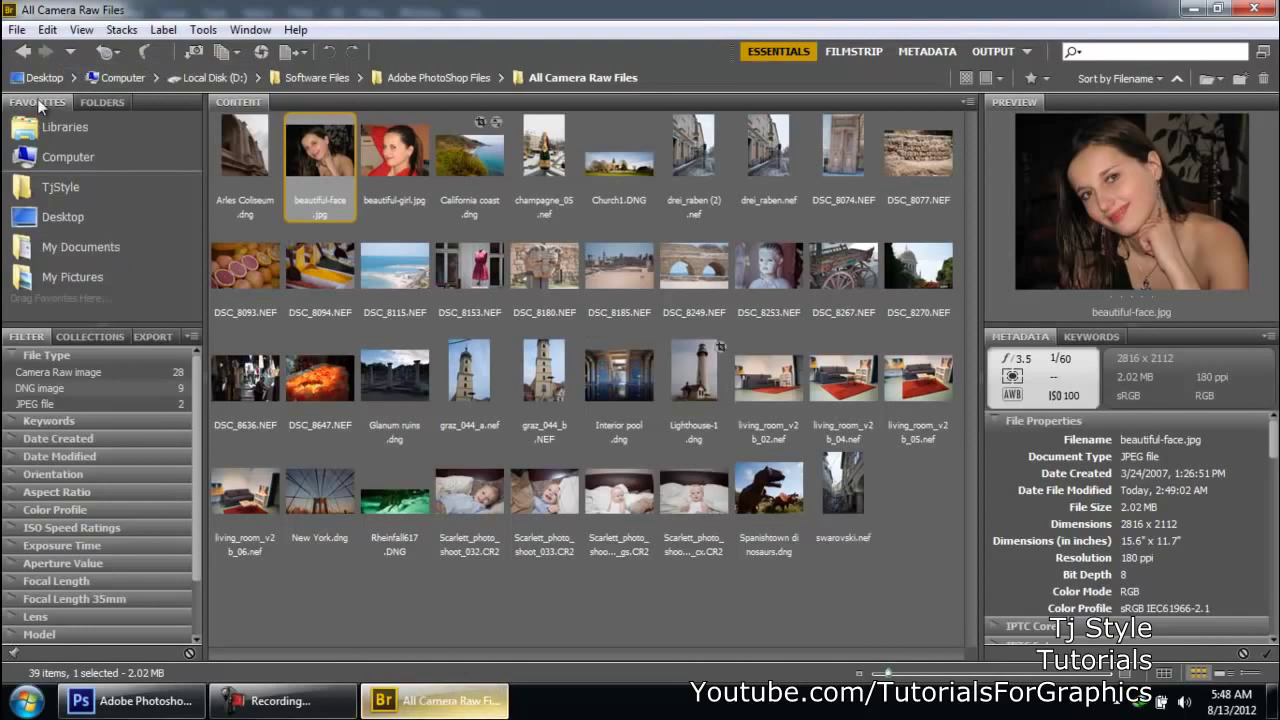
pyautogui.click(102, 102)
pyautogui.click(41, 101)
pyautogui.click(85, 101)
pyautogui.click(41, 100)
# Open the All Camera Raw Files folder on Local Disk (D:), inside Software Files and Adobe PhotoShop Files
pyautogui.click(74, 157)
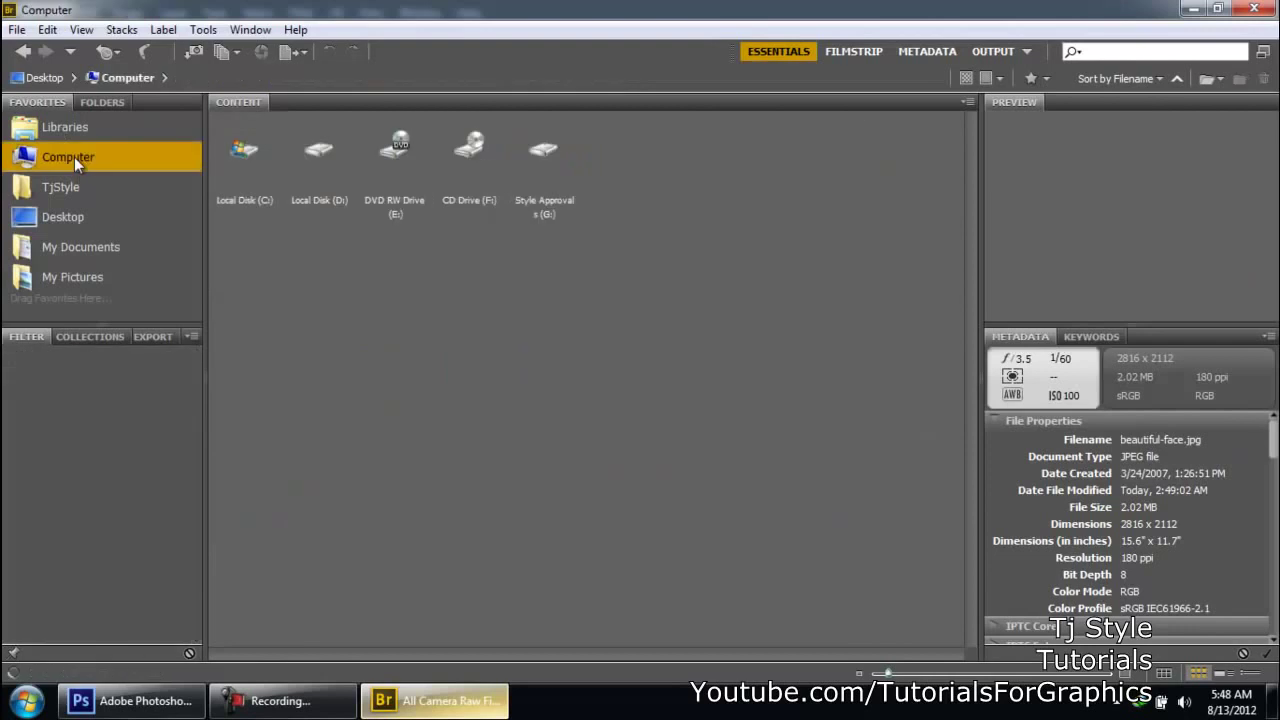
pyautogui.doubleClick(322, 168)
pyautogui.doubleClick(462, 178)
pyautogui.doubleClick(392, 152)
pyautogui.doubleClick(240, 150)
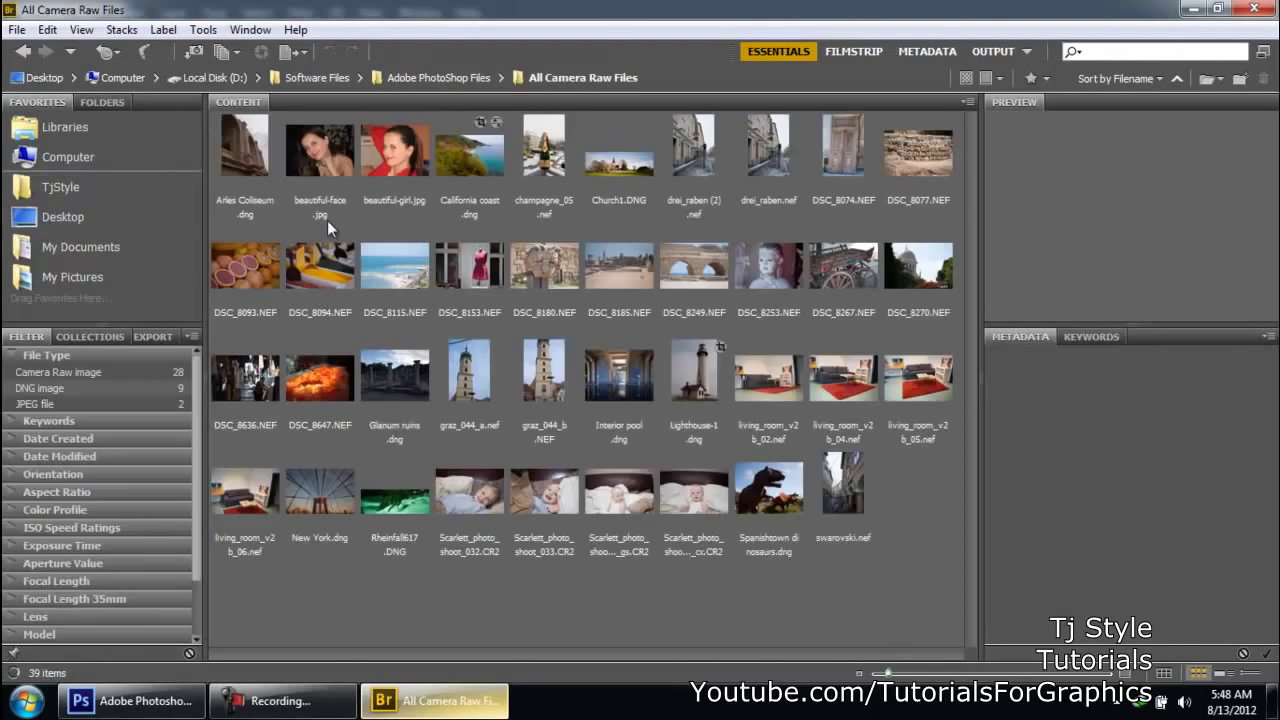
pyautogui.click(280, 700)
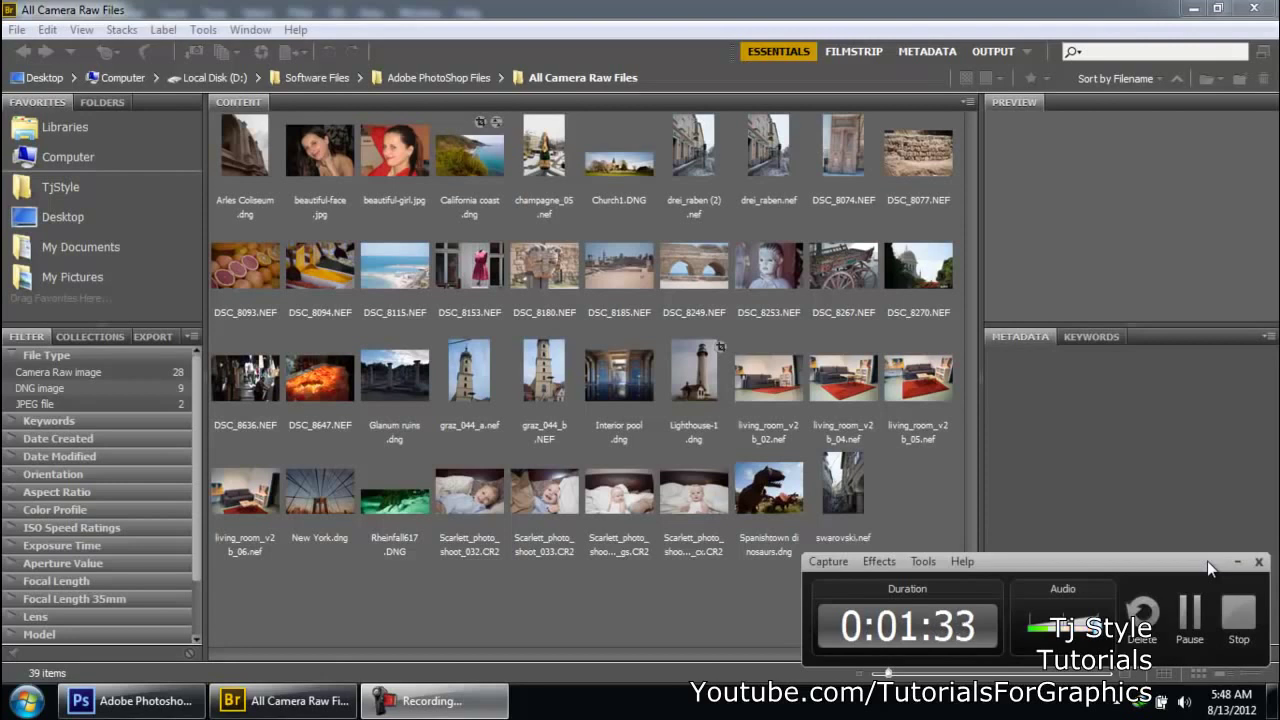
pyautogui.click(1237, 562)
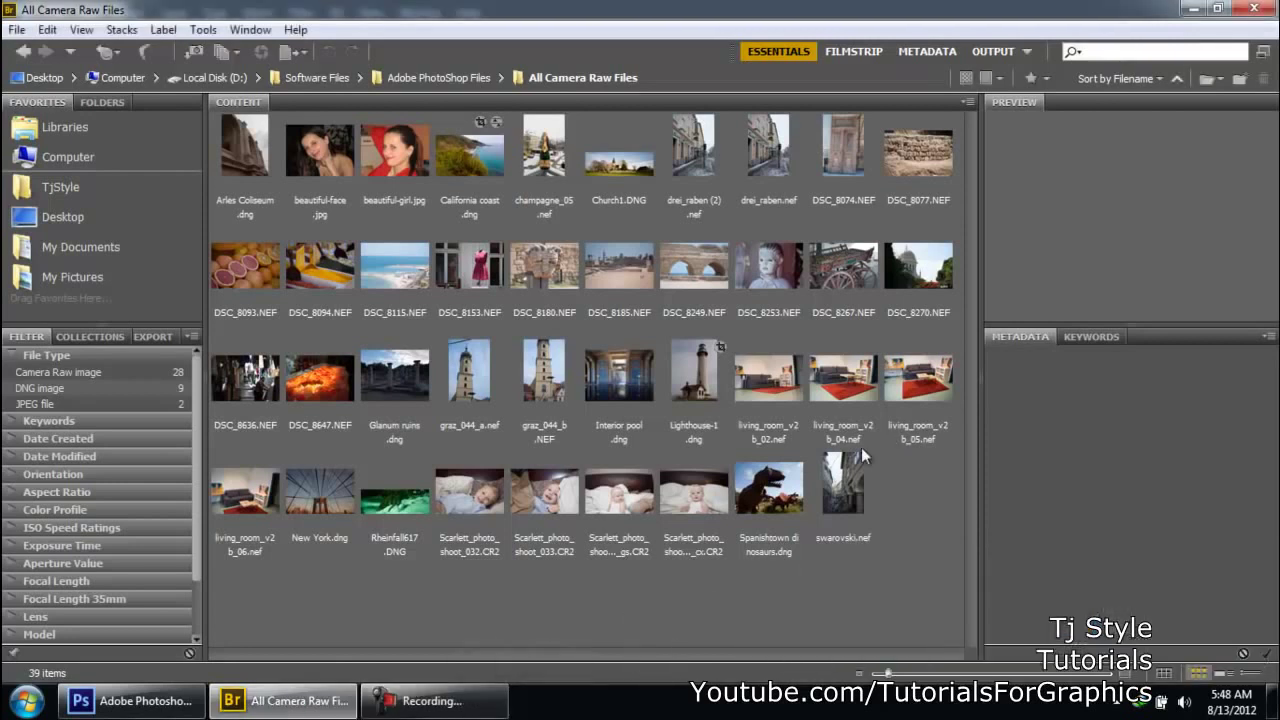
pyautogui.click(826, 558)
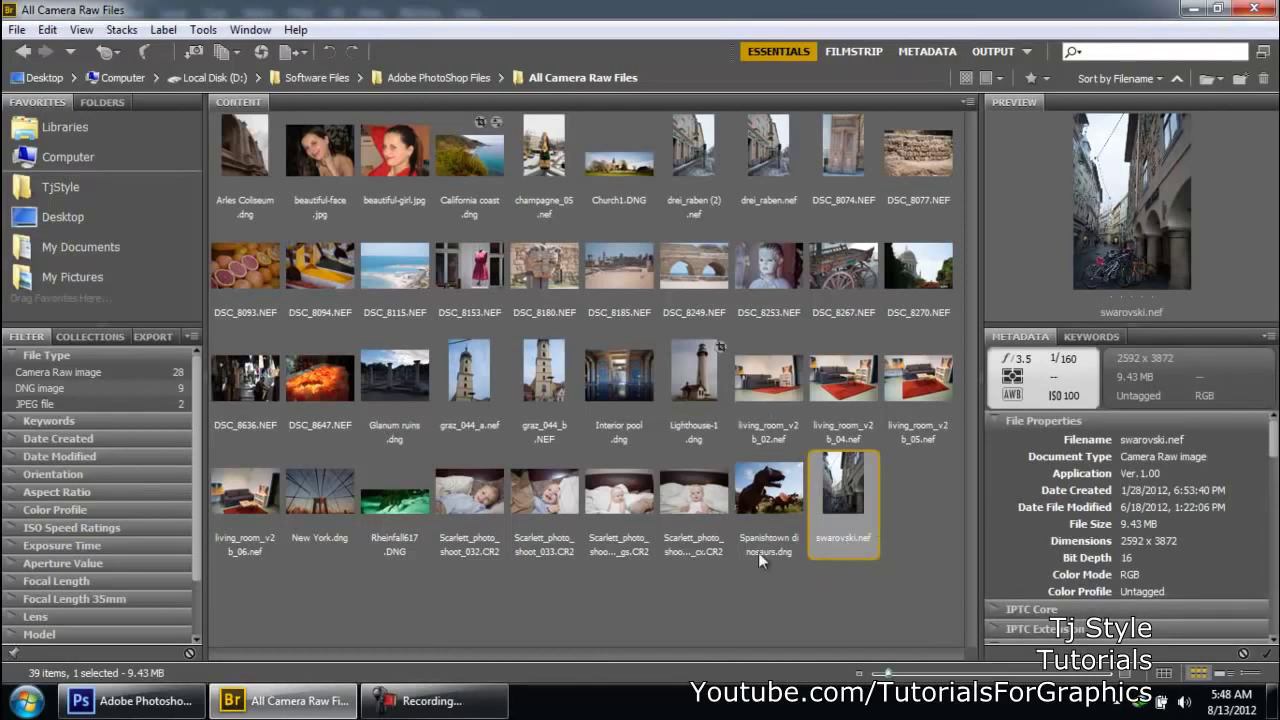
pyautogui.click(756, 580)
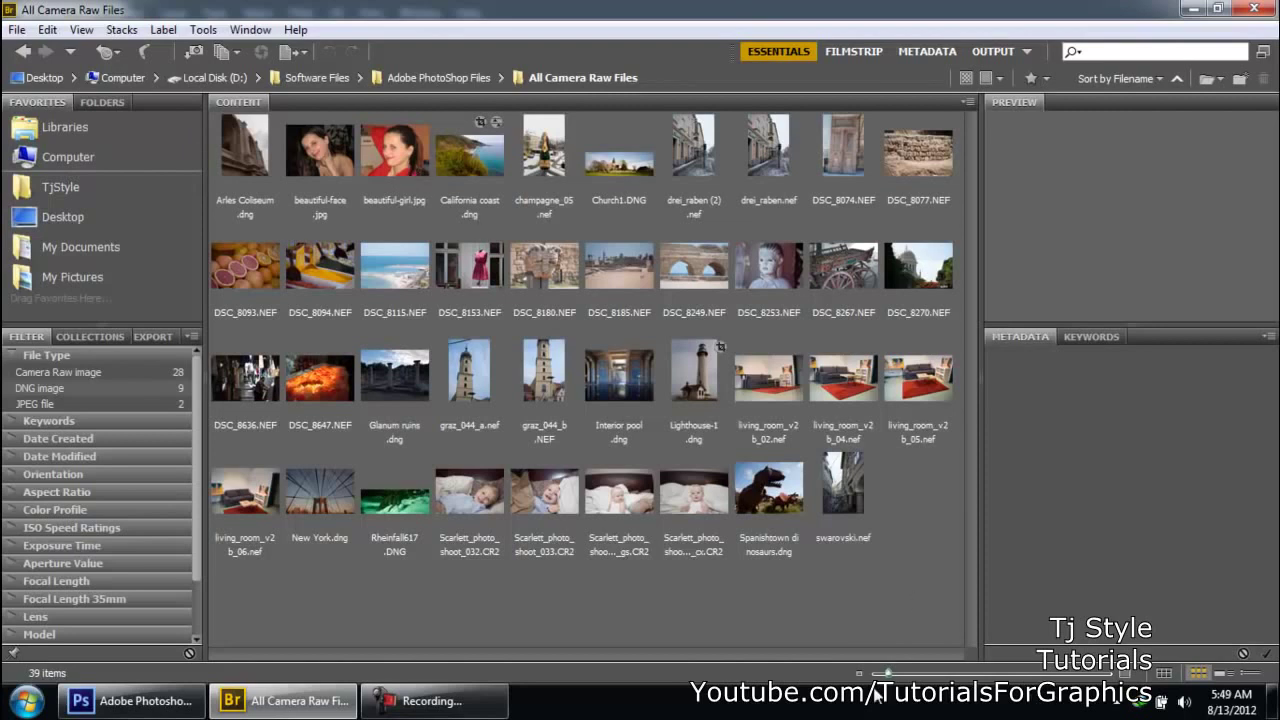
# Enlarge the folder's image thumbnails until three fit in each row
pyautogui.moveTo(888, 675); pyautogui.dragTo(951, 678)
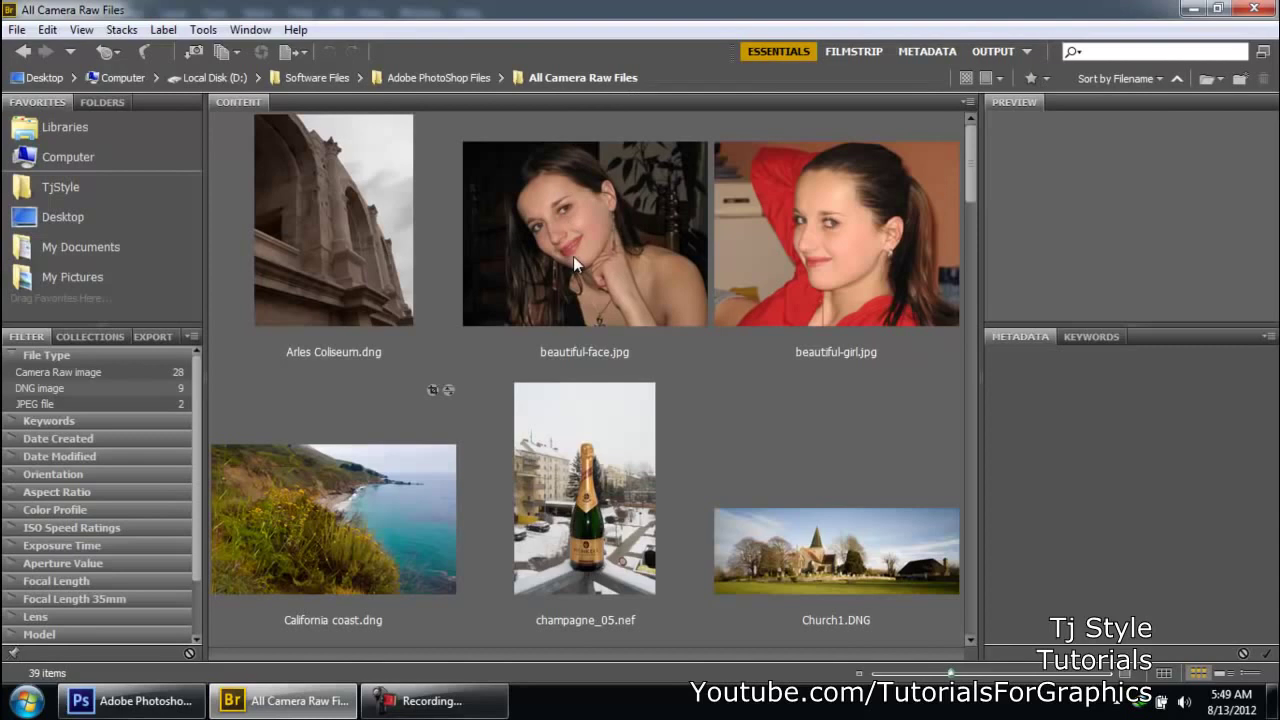
pyautogui.click(440, 705)
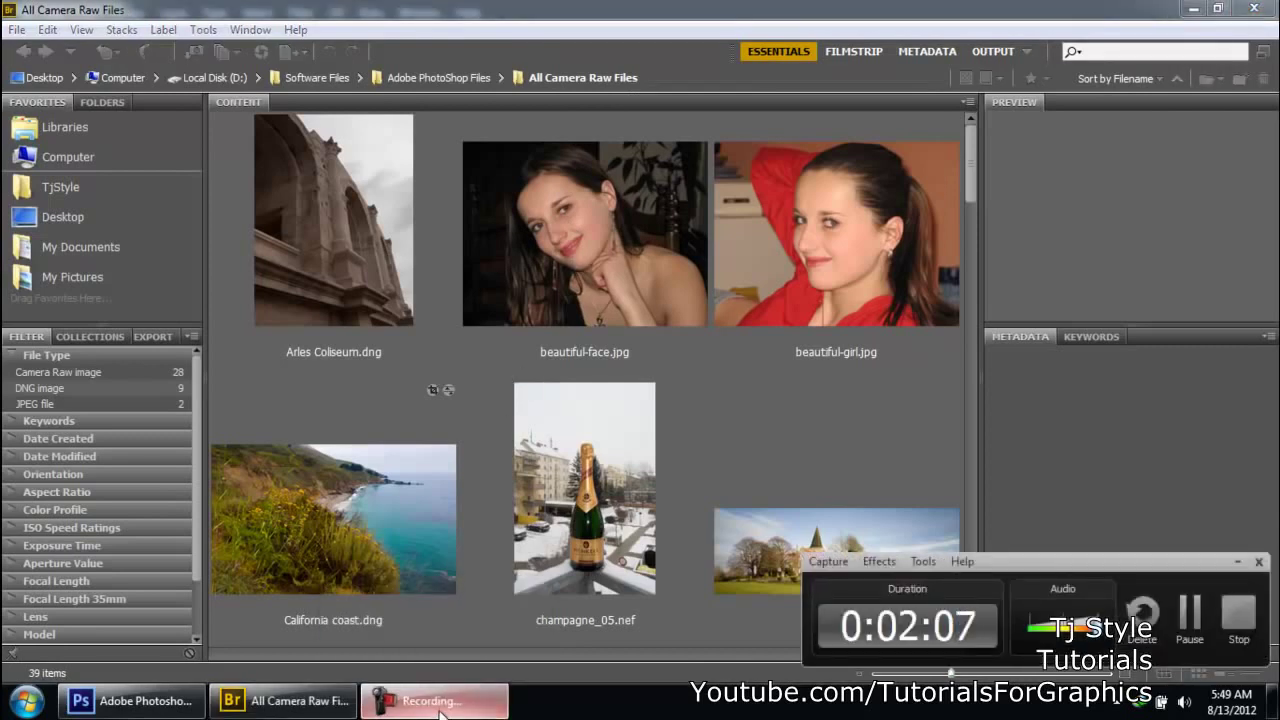
pyautogui.click(440, 708)
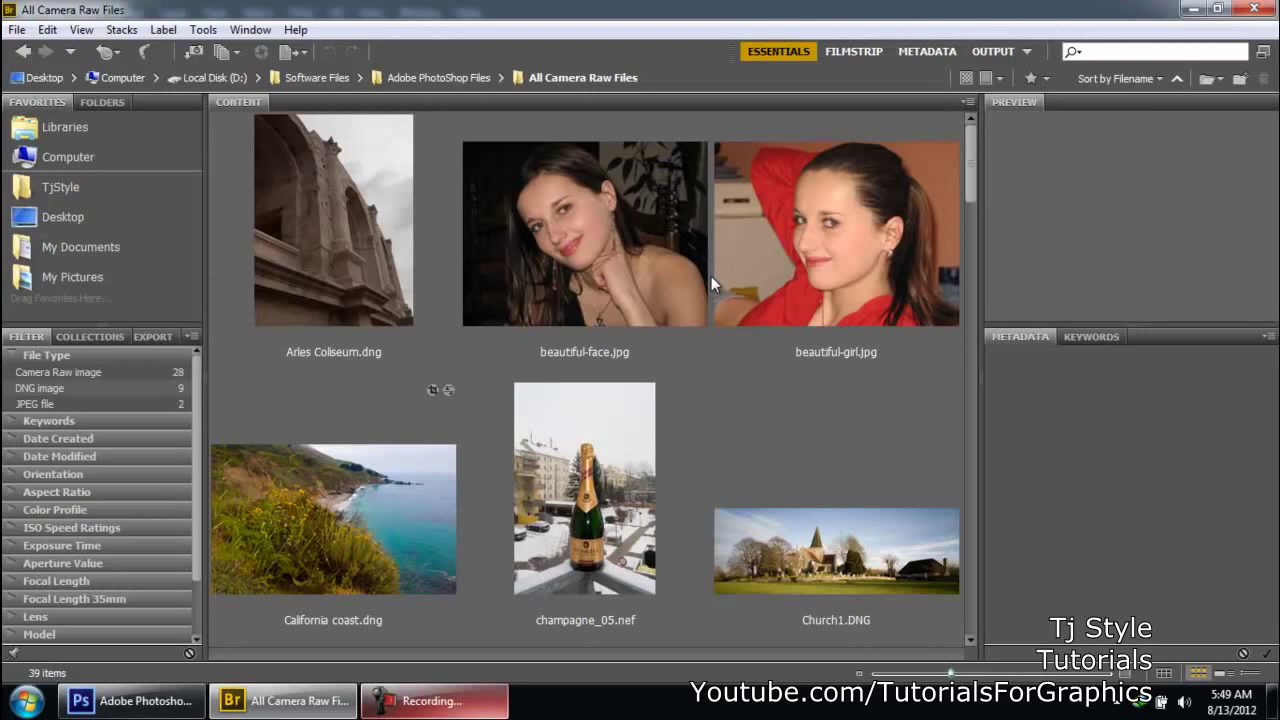
# Browse through the enlarged thumbnails of the whole folder, starting from Arles Coliseum.dng, to review the available raw and JPEG images
pyautogui.click(370, 360)
pyautogui.scroll(-5, 370, 360)
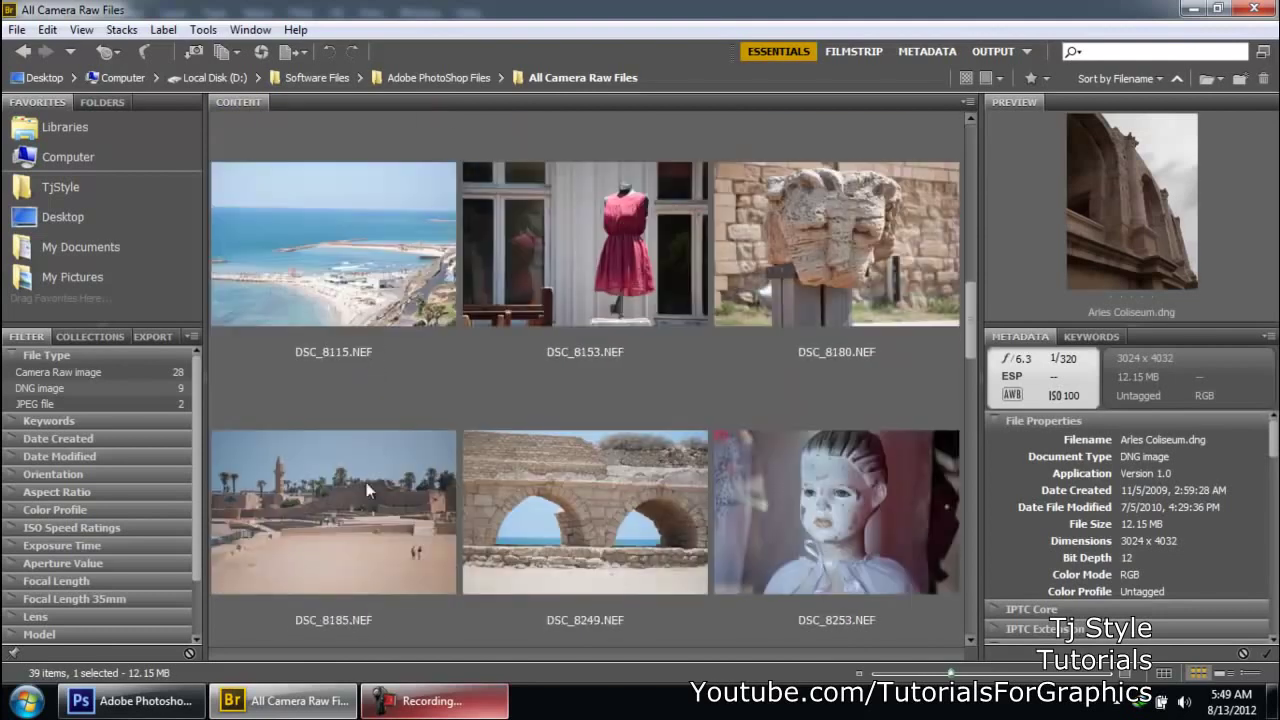
pyautogui.scroll(-6, 404, 431)
pyautogui.scroll(7, 402, 477)
pyautogui.scroll(4, 402, 473)
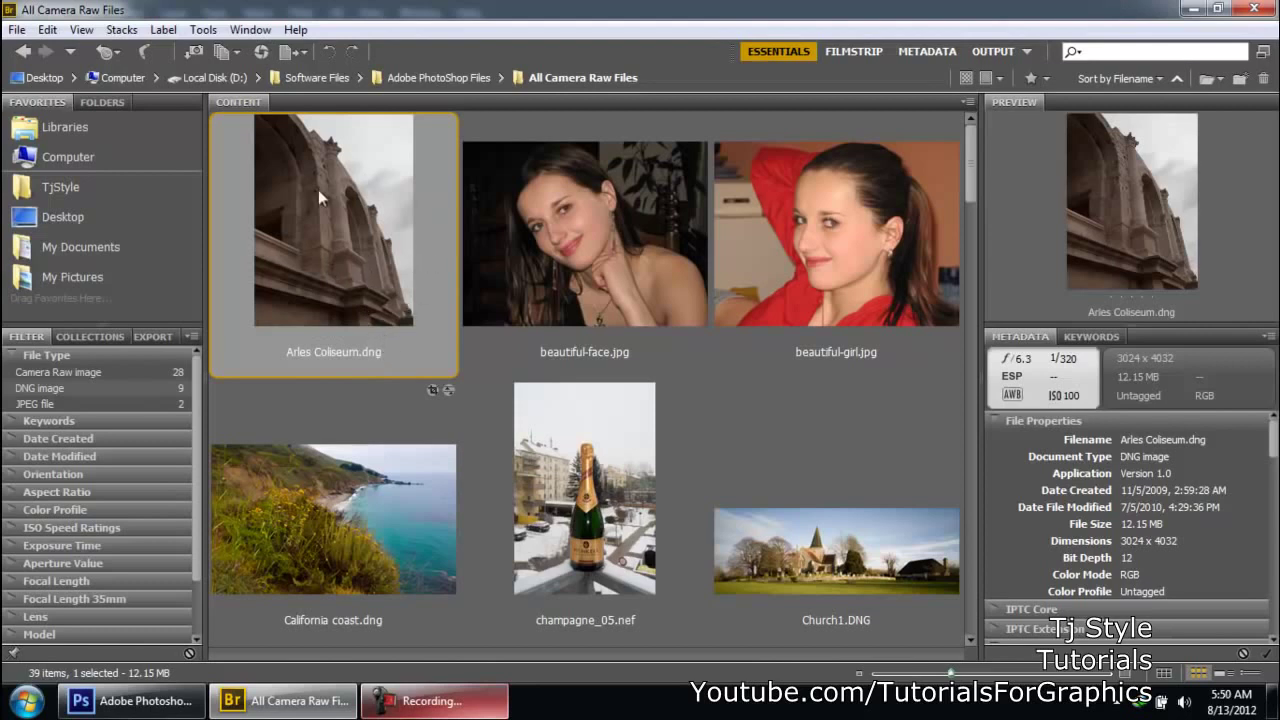
pyautogui.scroll(-5, 329, 271)
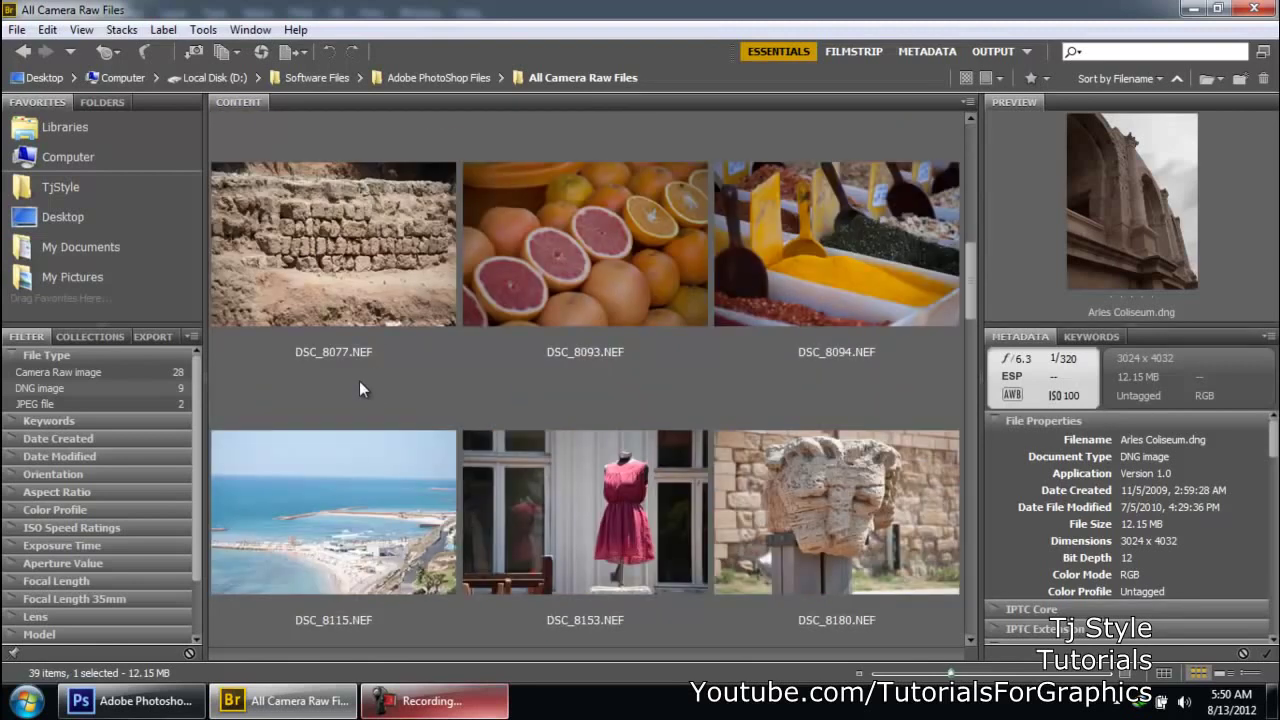
pyautogui.scroll(-10, 564, 339)
pyautogui.scroll(12, 543, 433)
pyautogui.scroll(5, 544, 431)
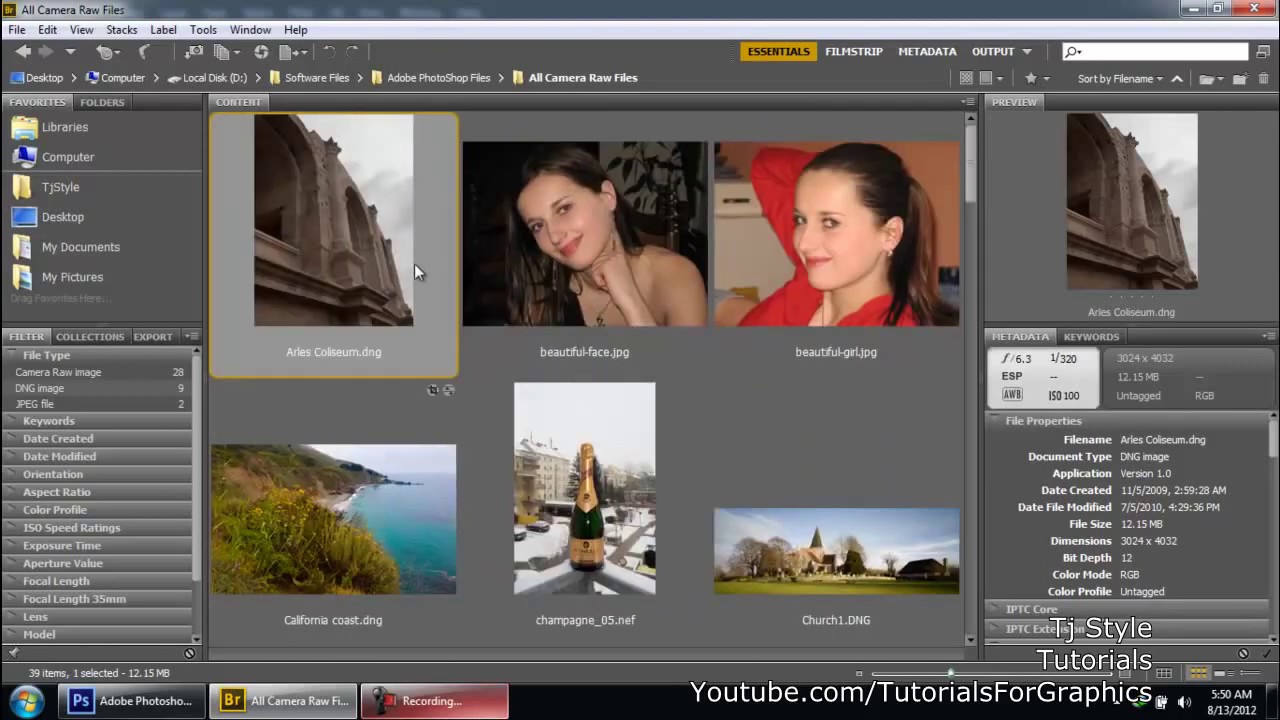
pyautogui.click(462, 712)
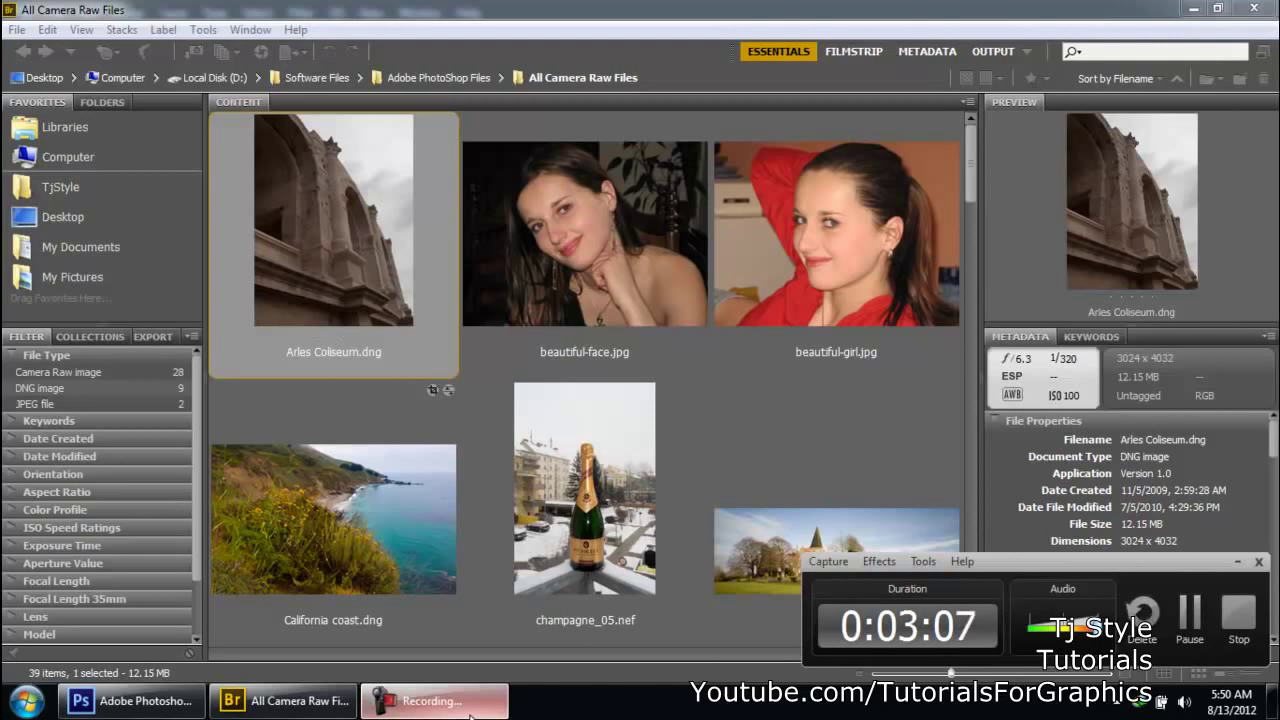
pyautogui.click(470, 712)
pyautogui.click(652, 245)
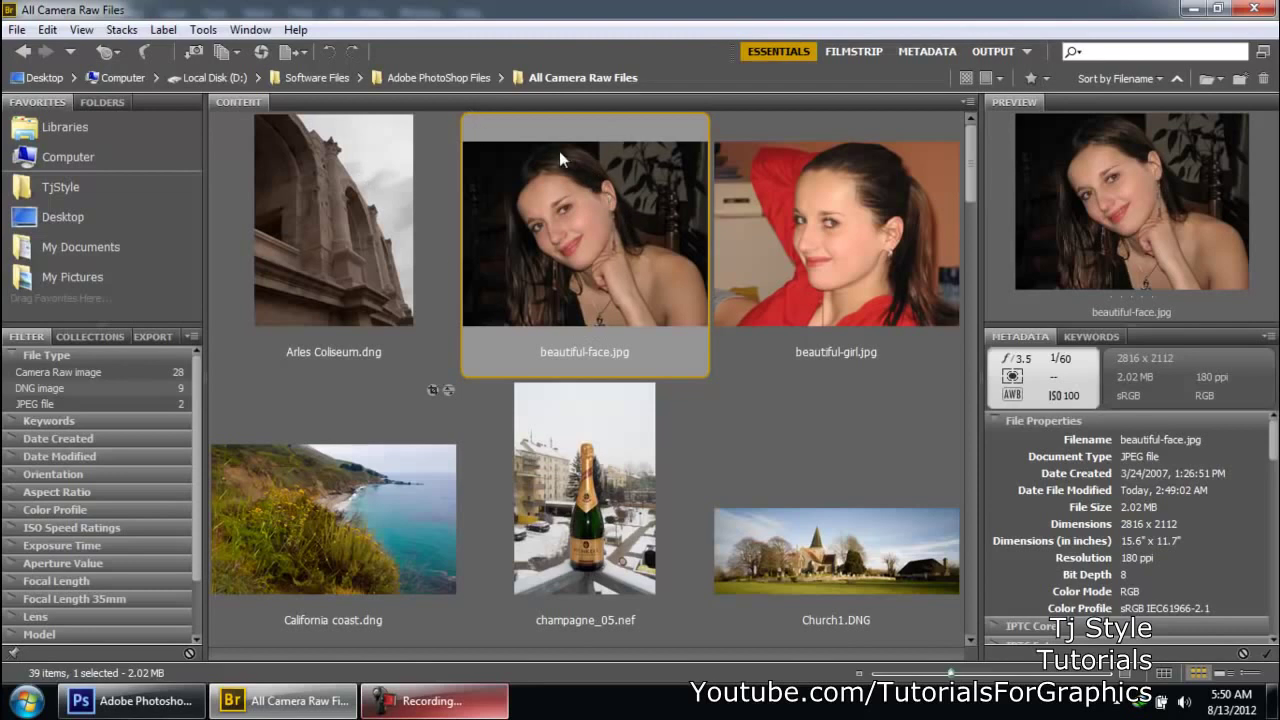
pyautogui.click(466, 705)
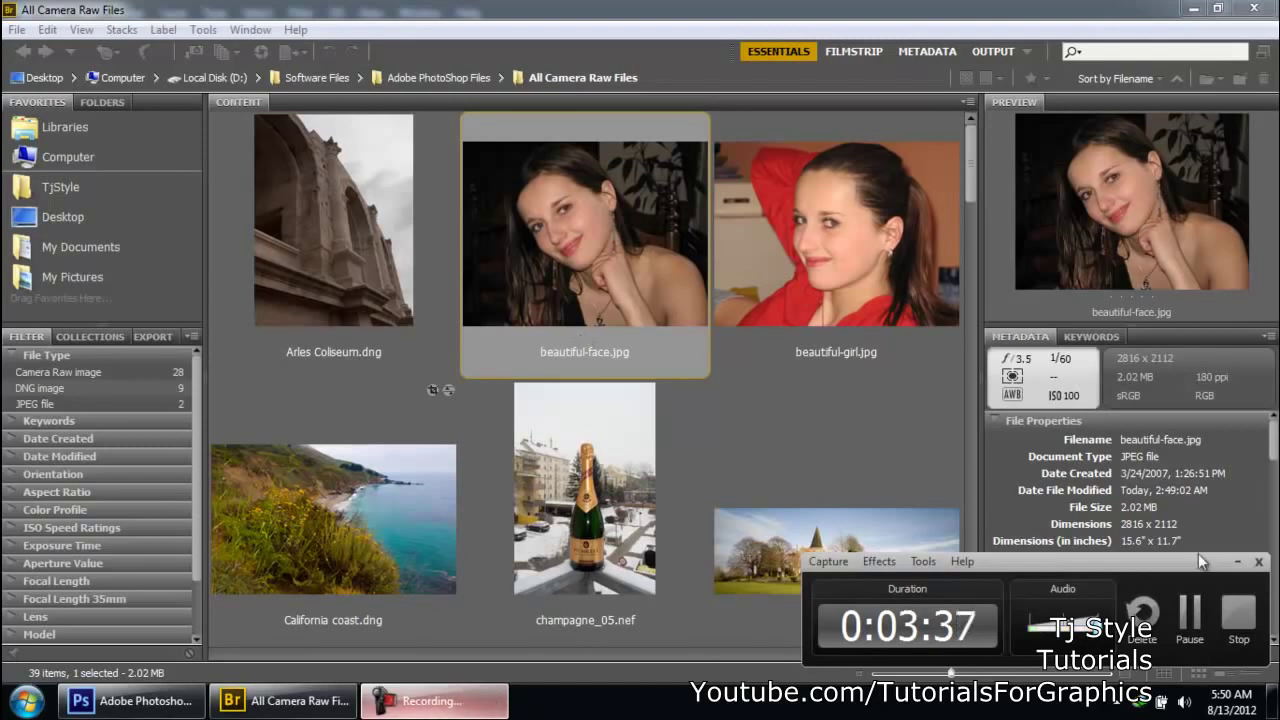
pyautogui.click(1236, 562)
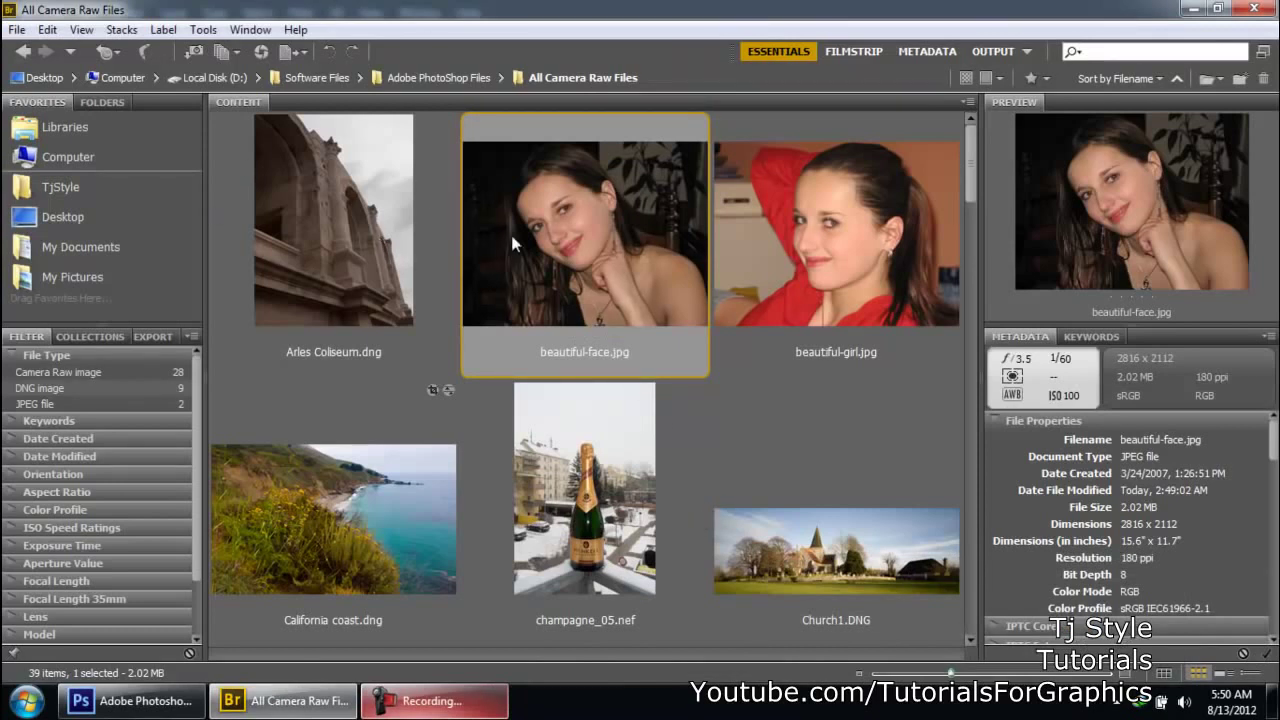
# Open beautiful-face.jpg in Camera Raw from the thumbnails
pyautogui.click(398, 239)
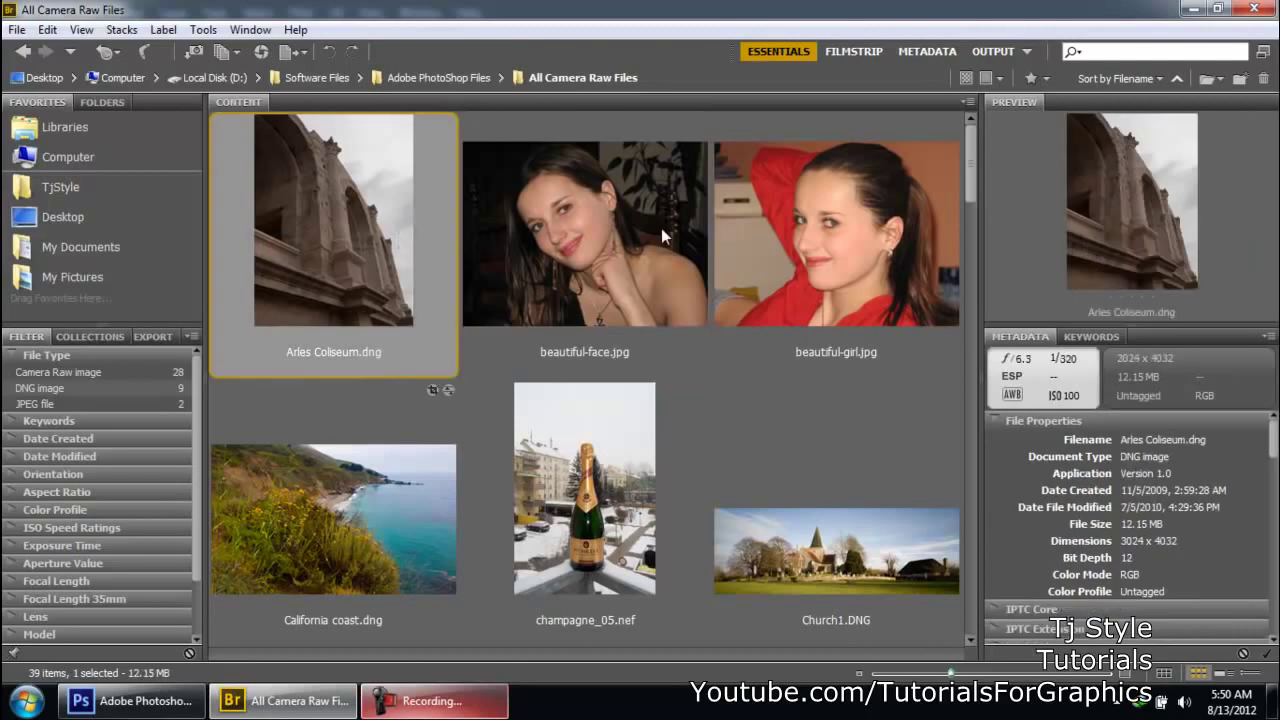
pyautogui.click(613, 209)
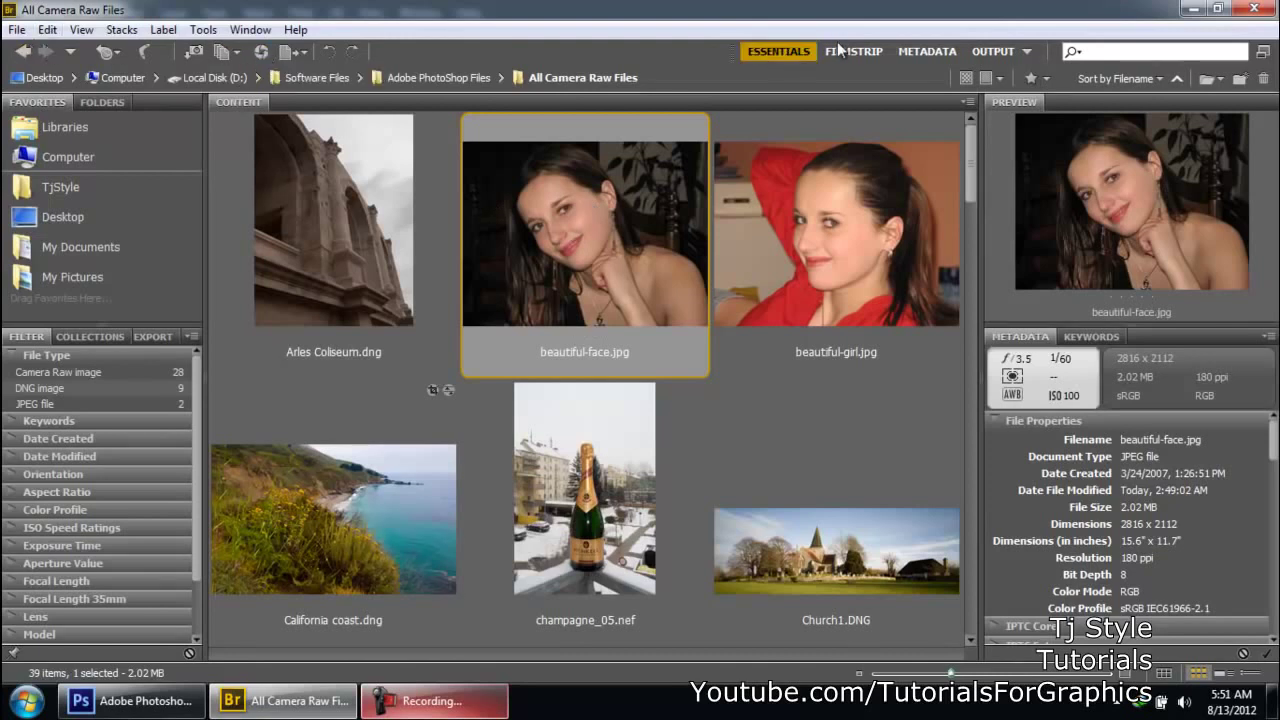
pyautogui.click(260, 54)
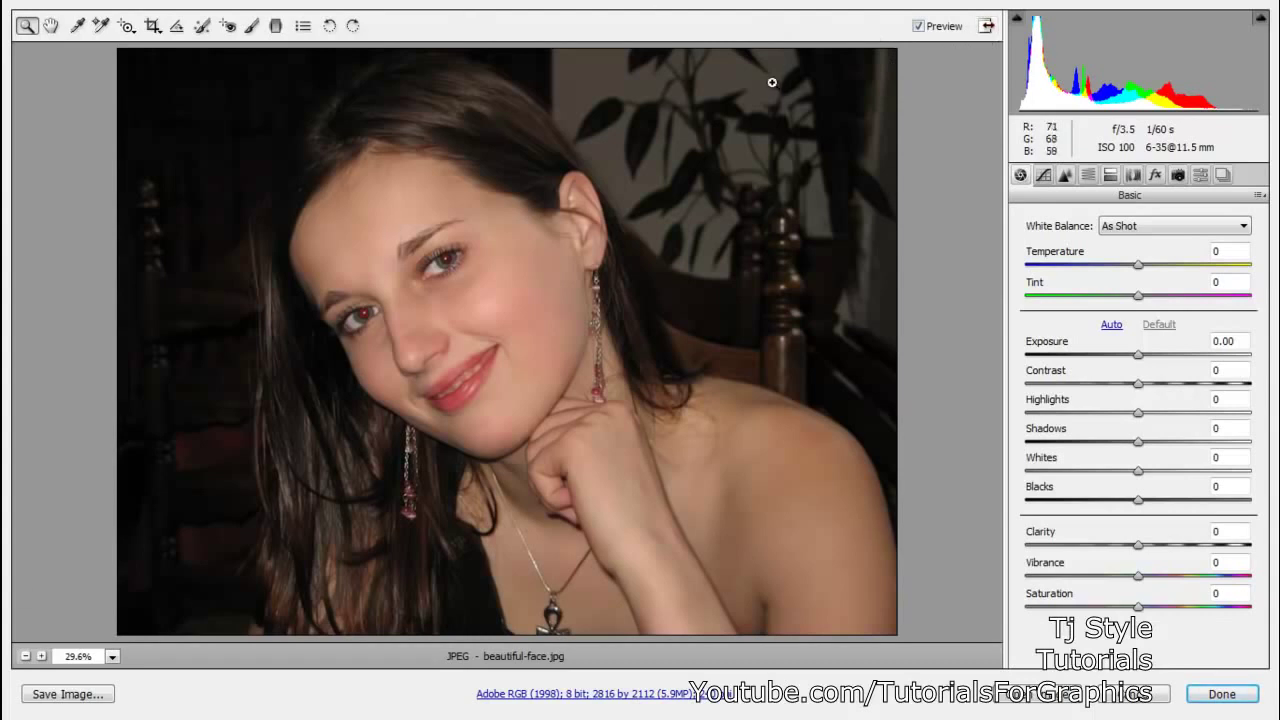
# Check Camera Raw's full screen toggle and examine the portrait's face up close at 66.7% zoom
pyautogui.click(986, 25)
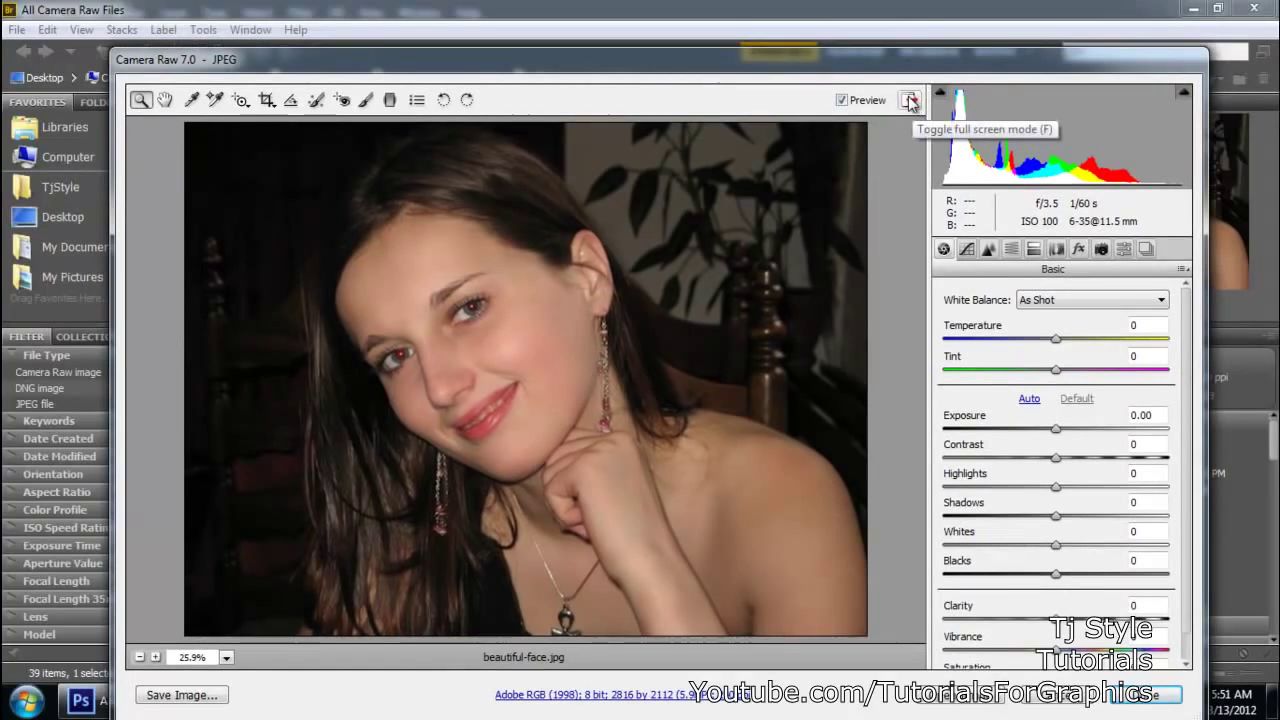
pyautogui.click(910, 100)
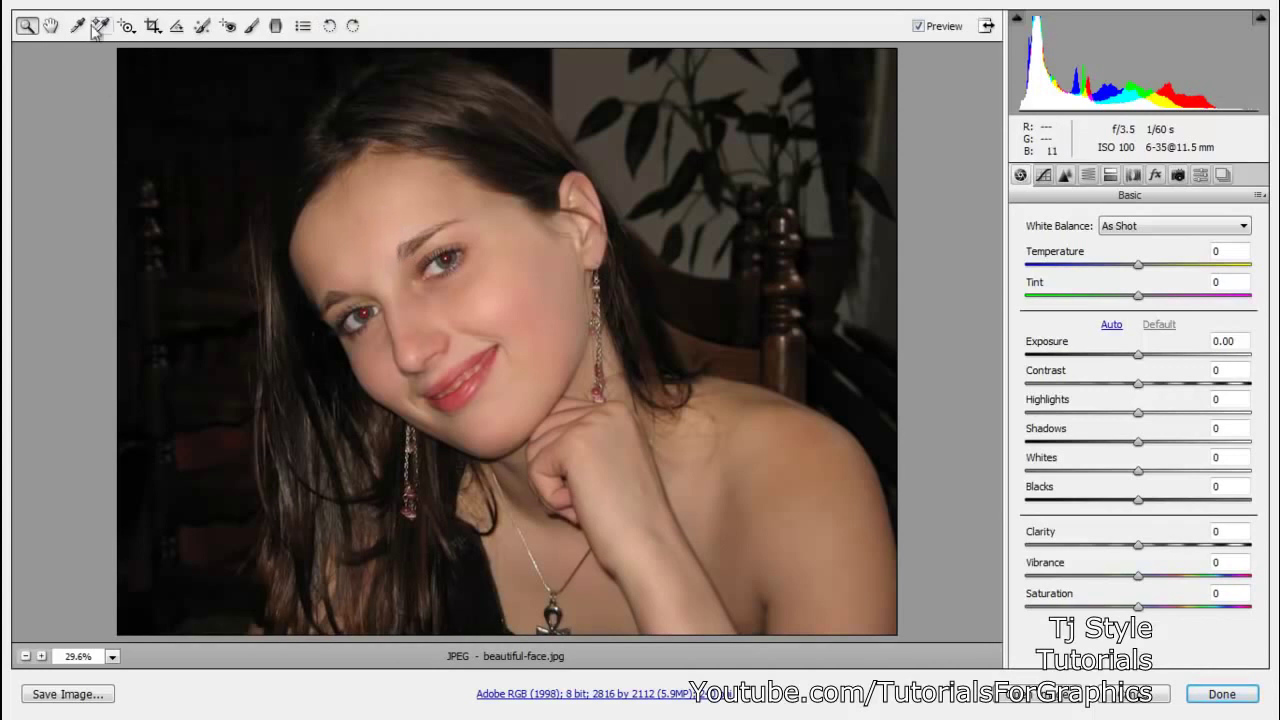
pyautogui.click(392, 256)
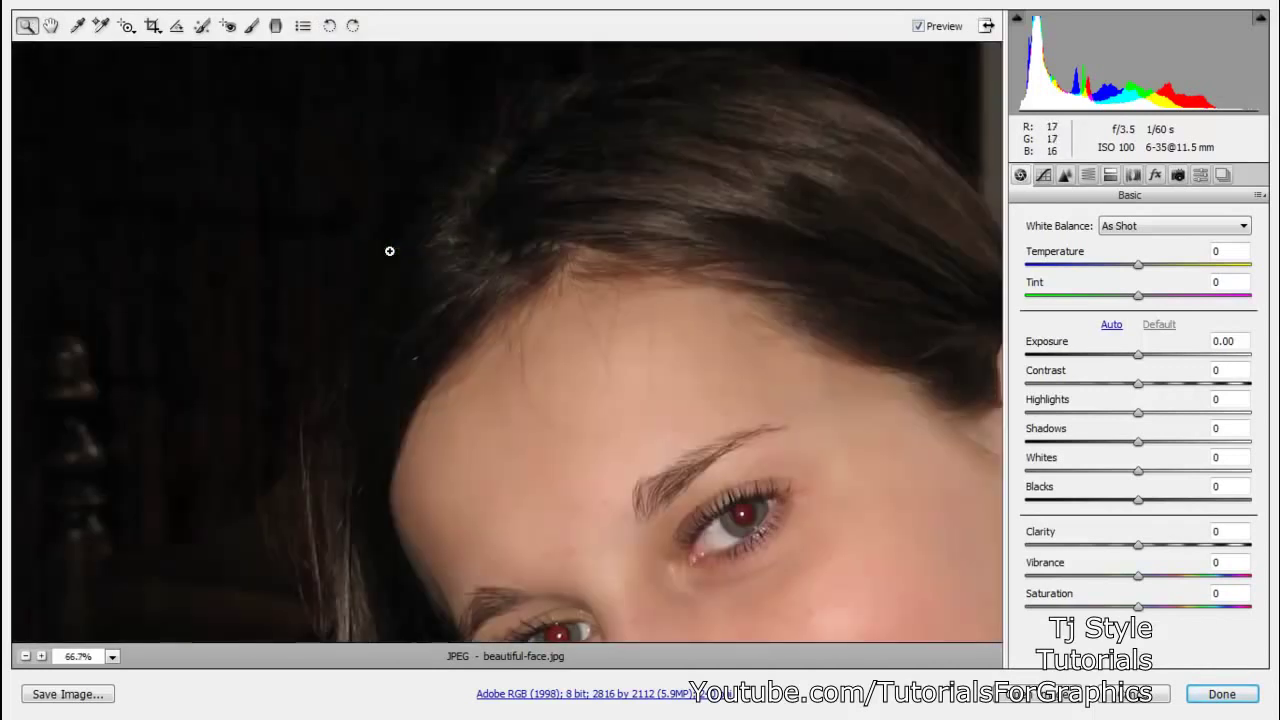
pyautogui.moveTo(650, 383); pyautogui.dragTo(466, 258)
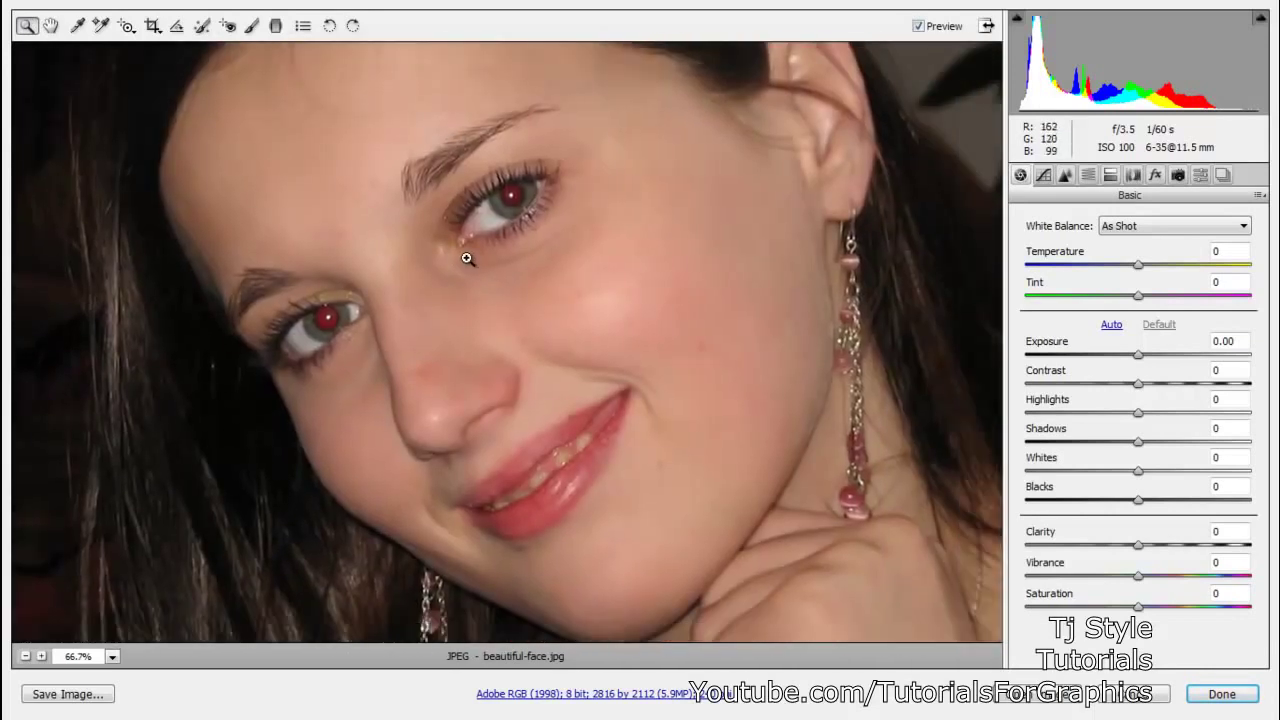
pyautogui.keyDown('alt'); pyautogui.click(468, 263); pyautogui.keyUp('alt')
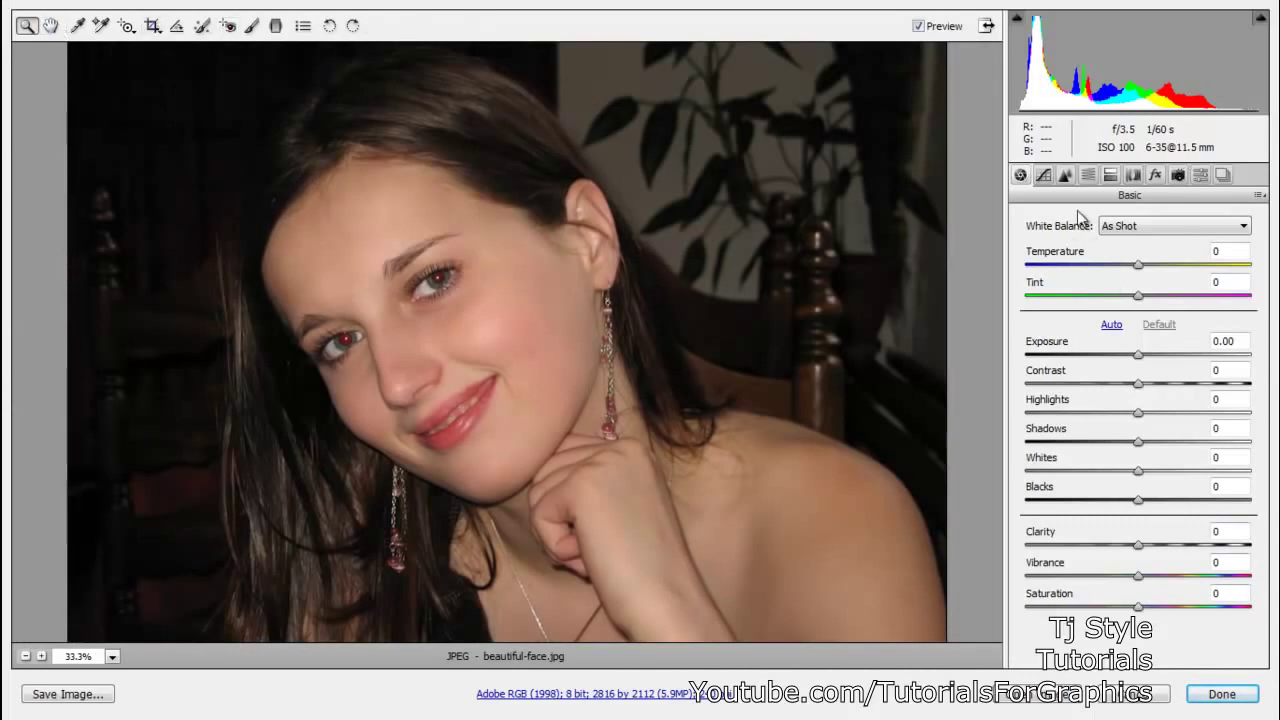
# Try raising the parametric Tone Curve's Highlights to +48, and reset them to 0
pyautogui.click(1047, 177)
pyautogui.click(1087, 177)
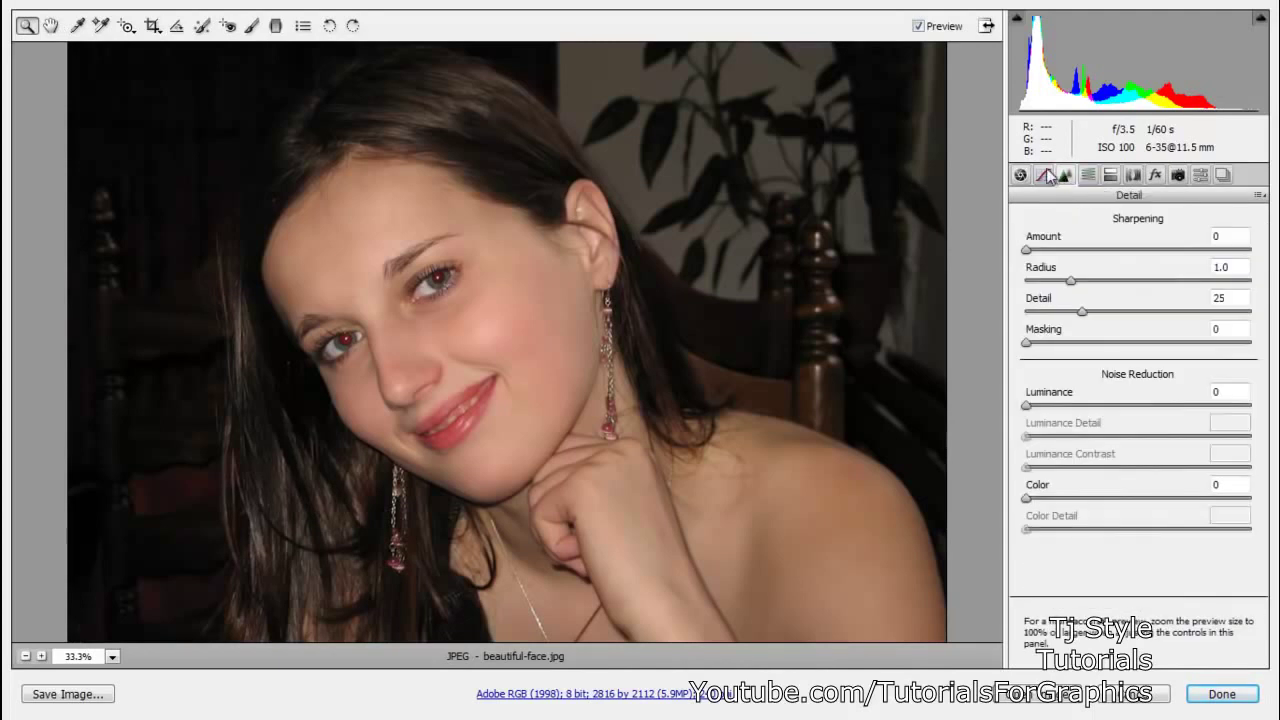
pyautogui.click(1043, 176)
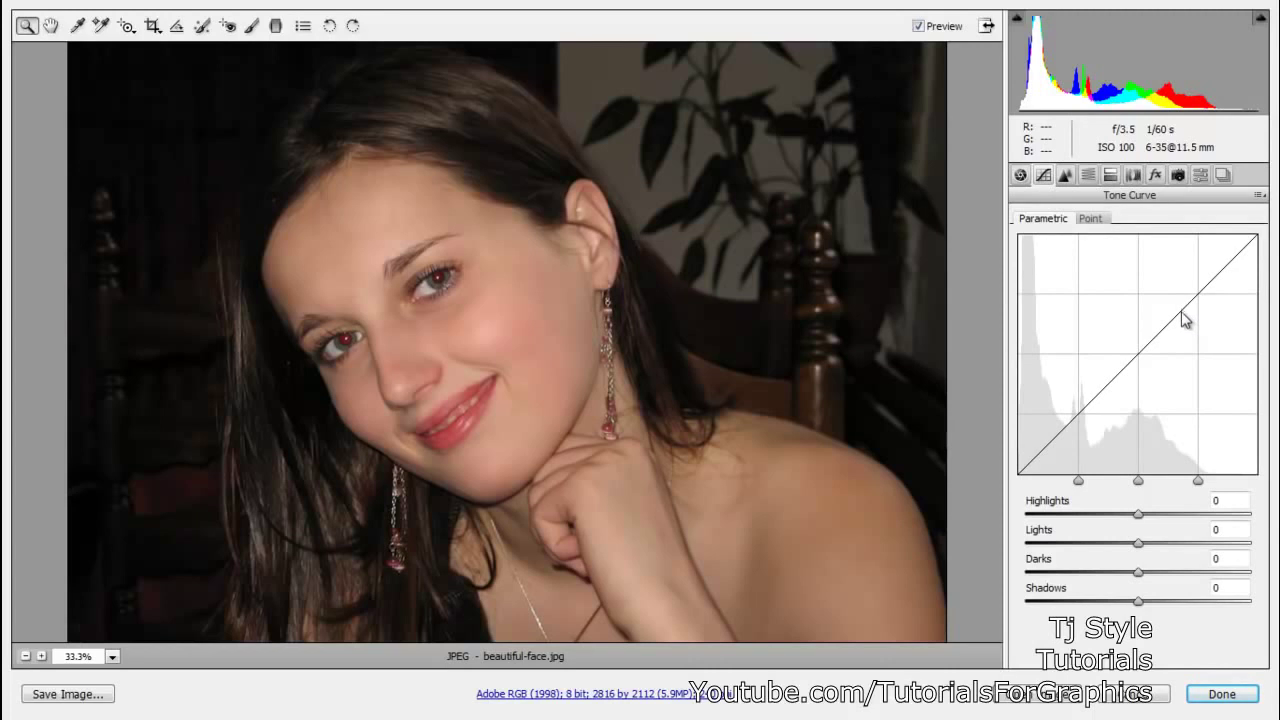
pyautogui.moveTo(1138, 516); pyautogui.dragTo(1192, 515)
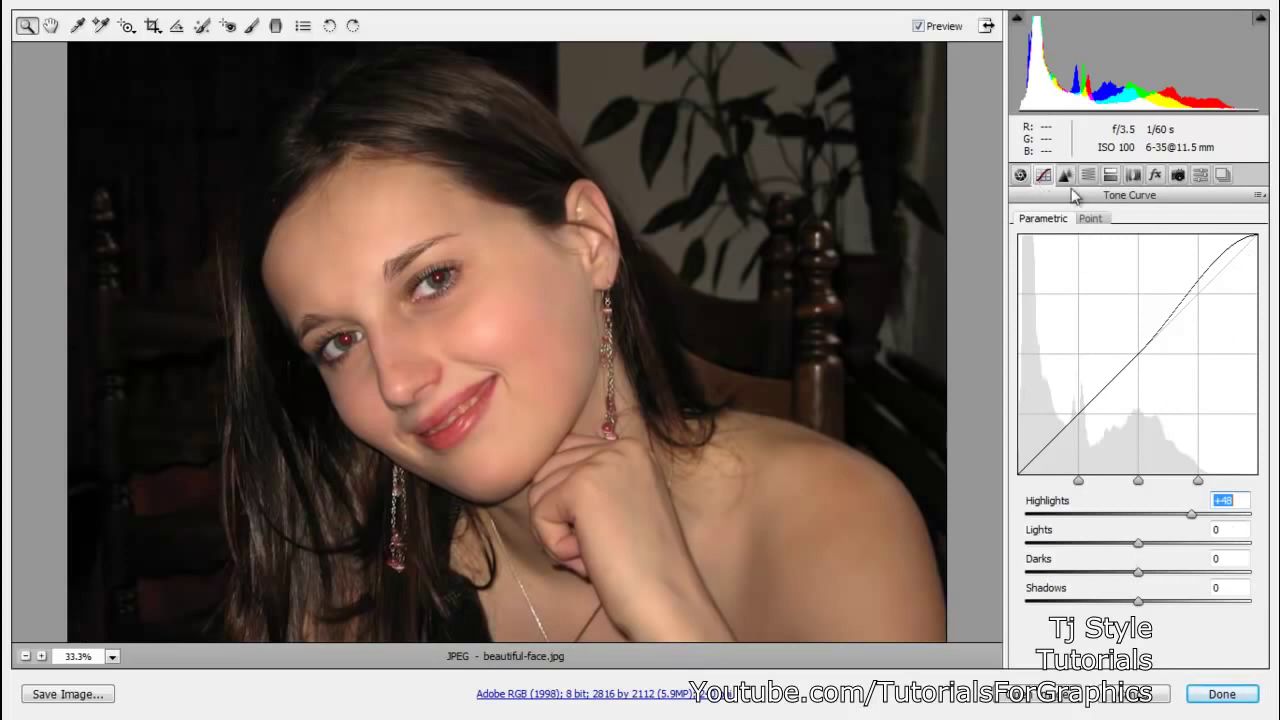
pyautogui.write('0')
pyautogui.press('Return')
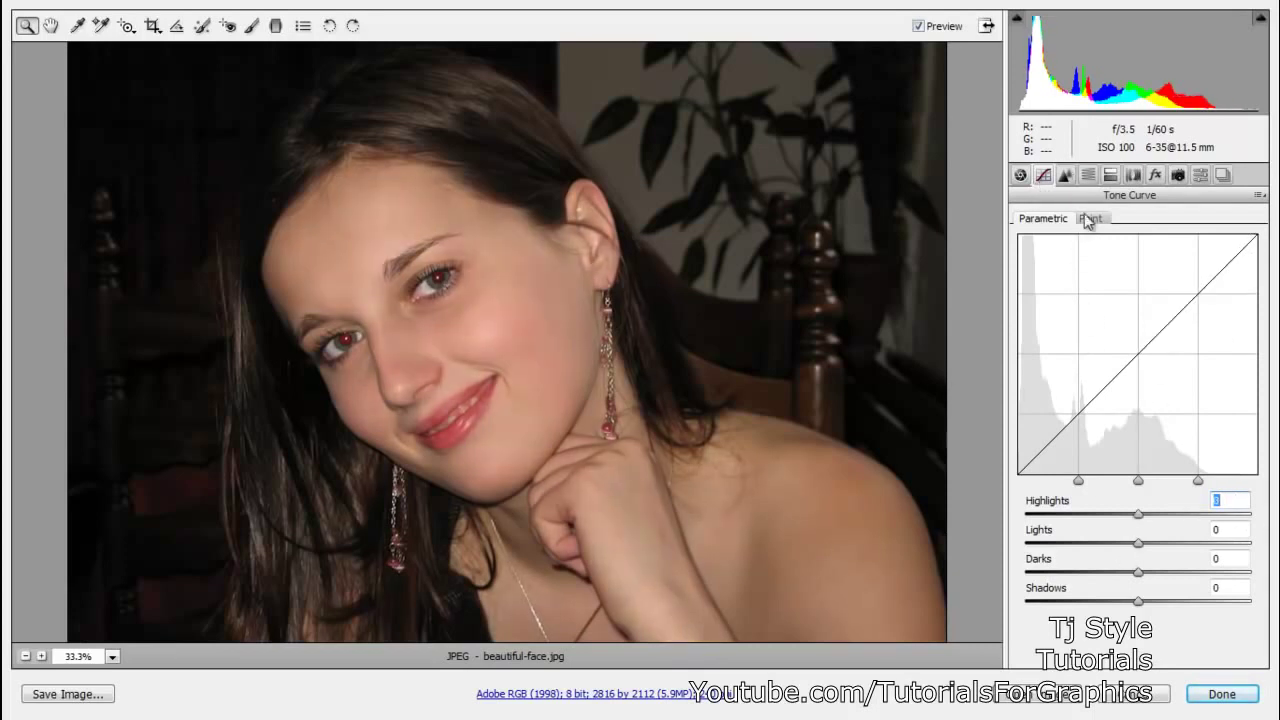
# Look through the Effects, Lens Corrections, Basic and HSL / Grayscale adjustment settings for the portrait
pyautogui.click(1178, 176)
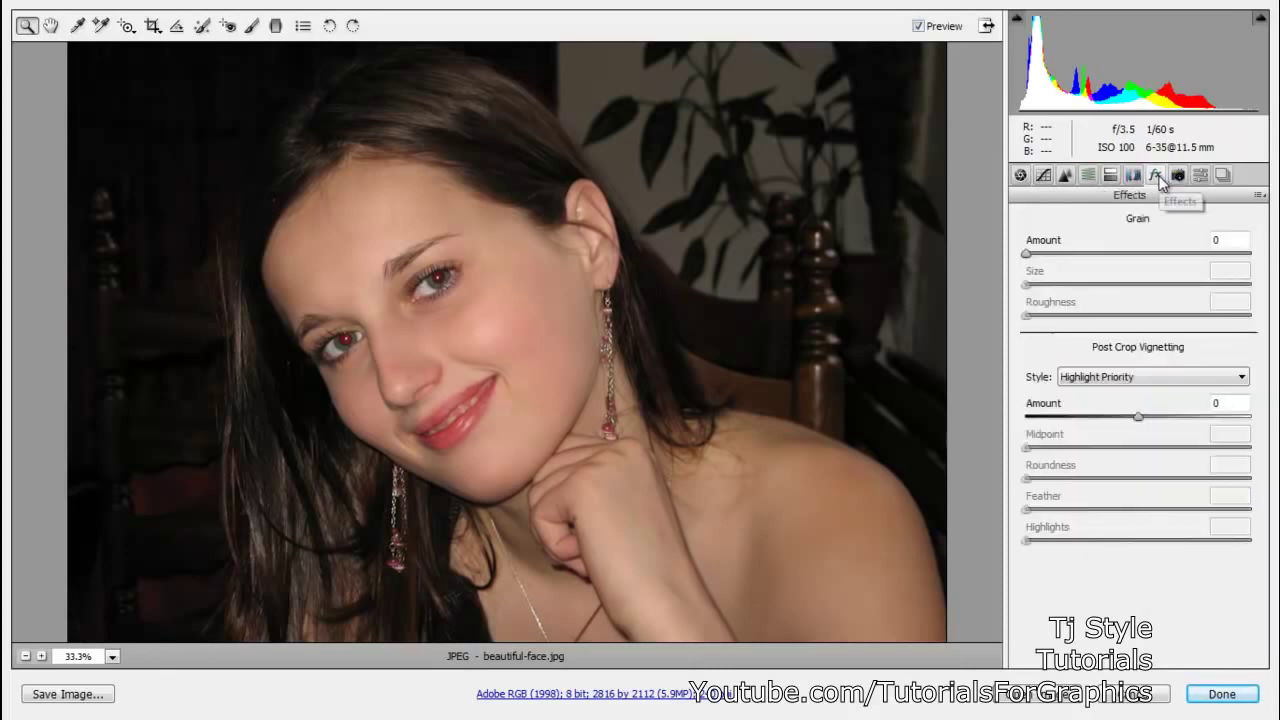
pyautogui.click(1133, 177)
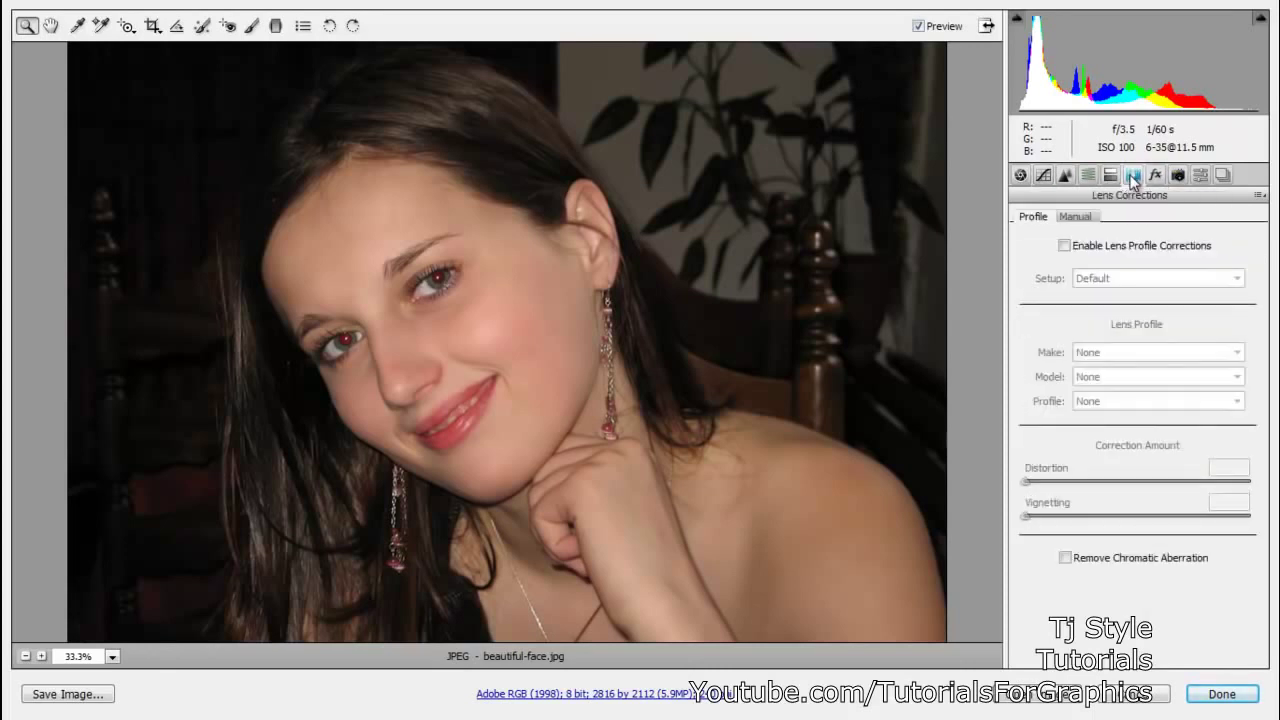
pyautogui.click(1223, 176)
pyautogui.click(1021, 176)
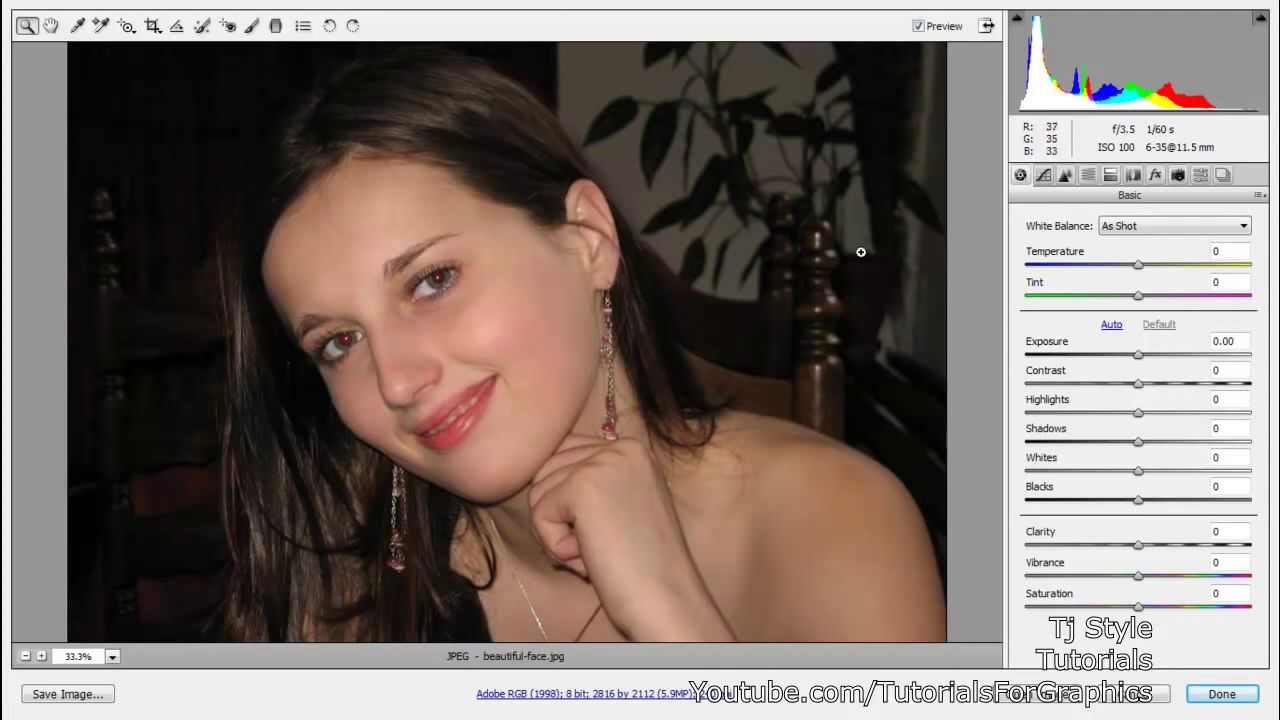
pyautogui.click(1088, 176)
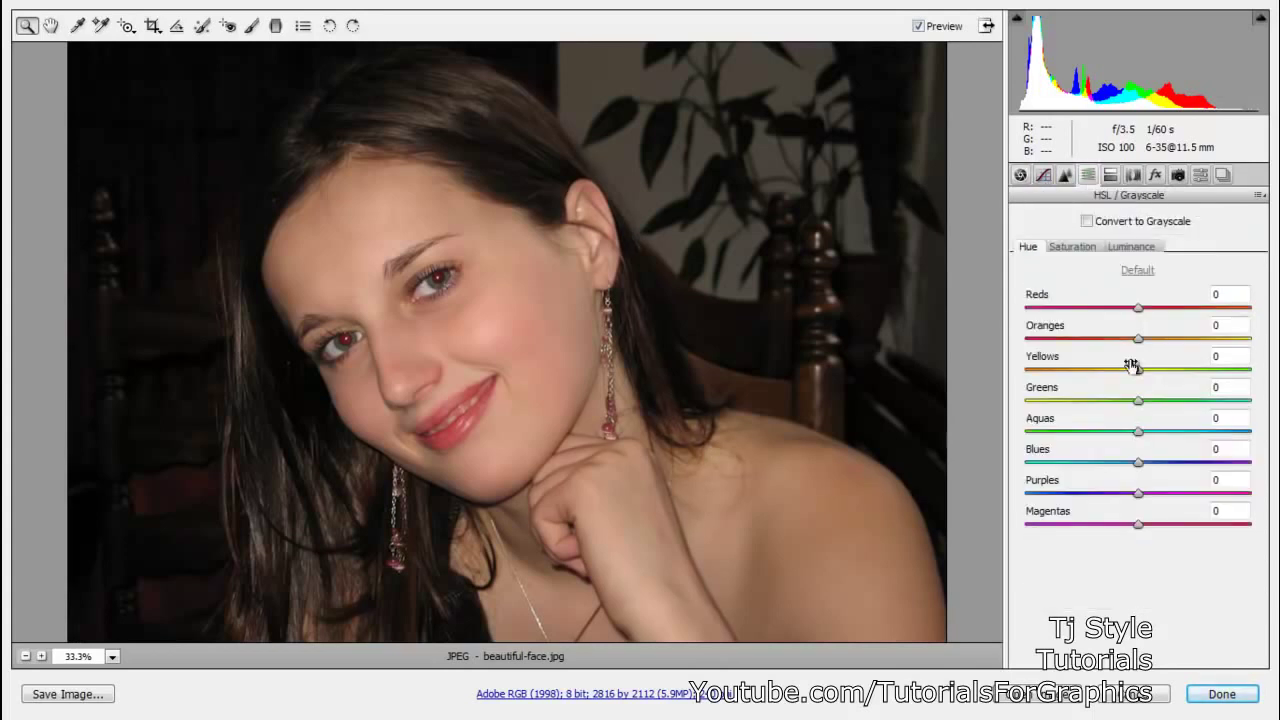
# Convert the portrait to grayscale, try a strong dark post-crop vignette, and undo that vignette
pyautogui.click(1088, 221)
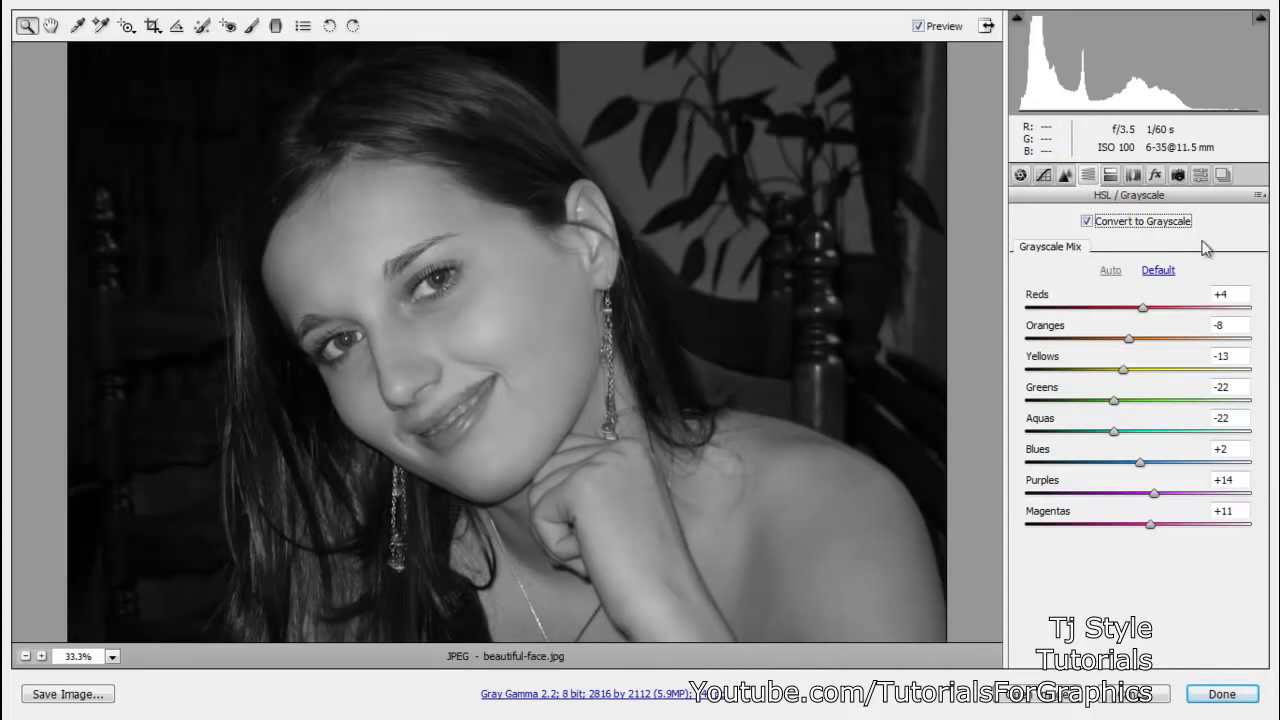
pyautogui.click(1156, 176)
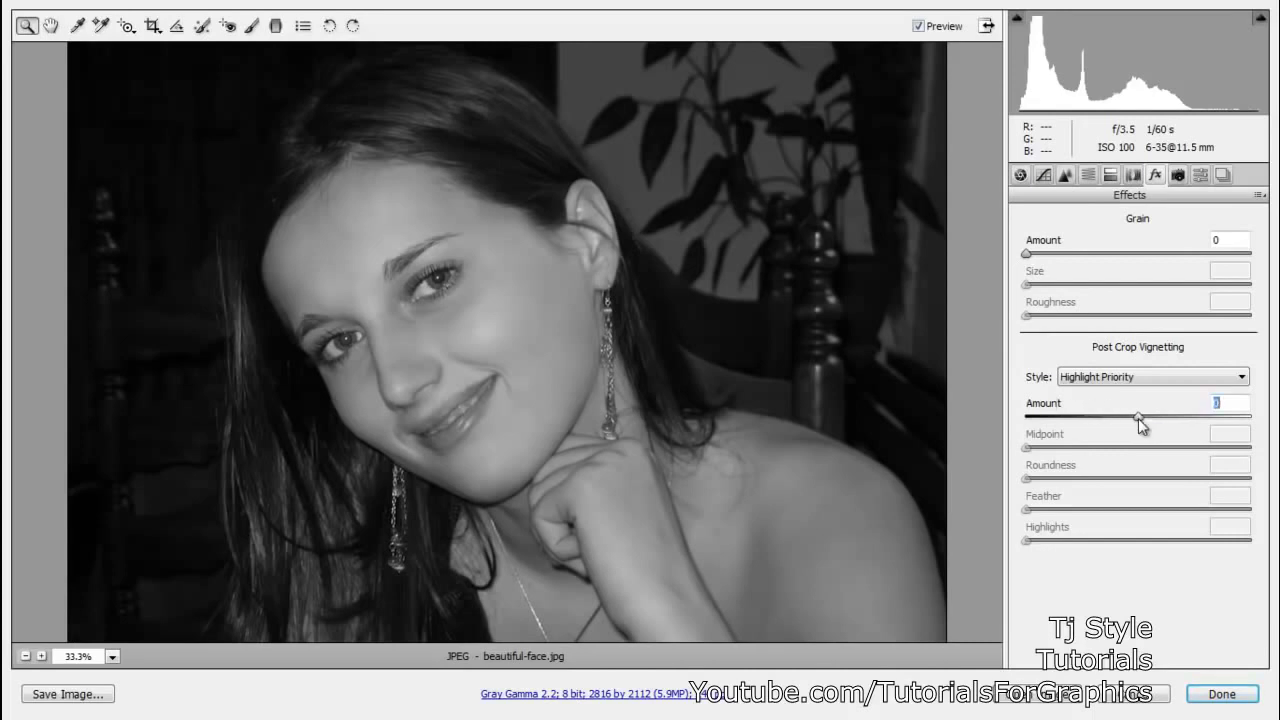
pyautogui.moveTo(1138, 418); pyautogui.dragTo(920, 418)
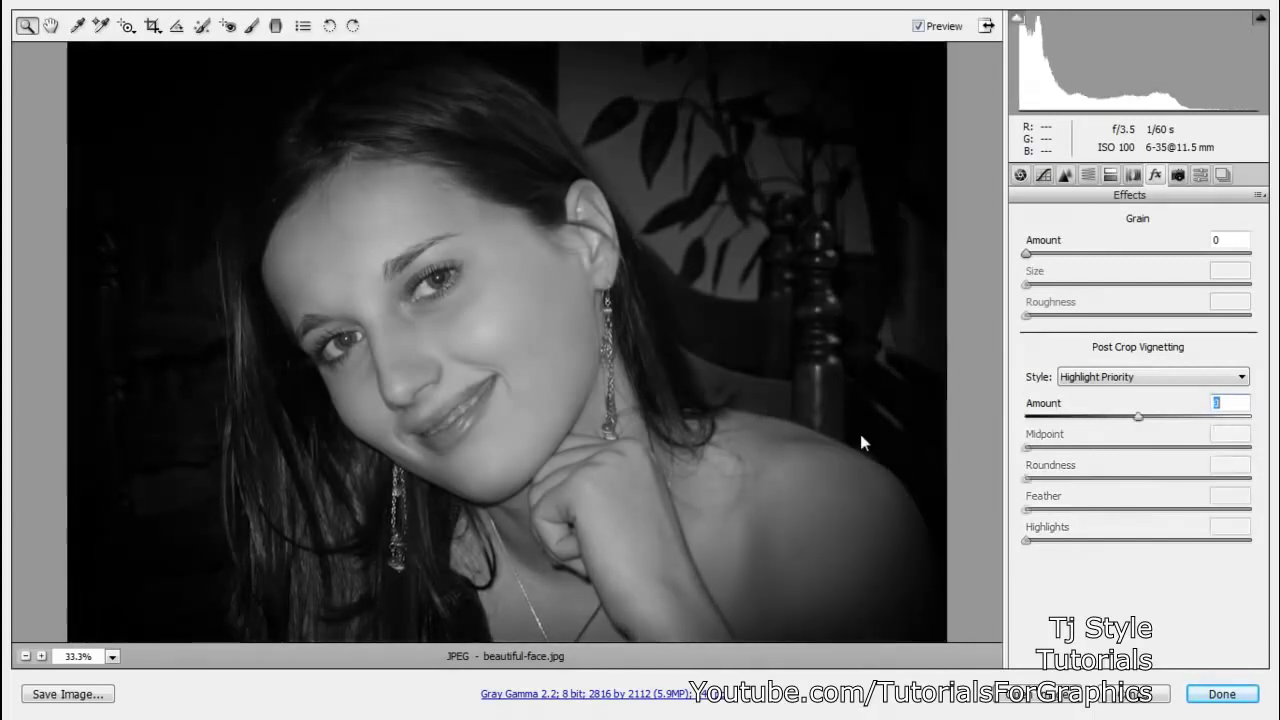
pyautogui.hotkey('ctrl', 'z')
# Set the post-crop vignetting Amount to +100, compare the preview, and fit the whole portrait in view
pyautogui.moveTo(1134, 419); pyautogui.dragTo(1277, 425)
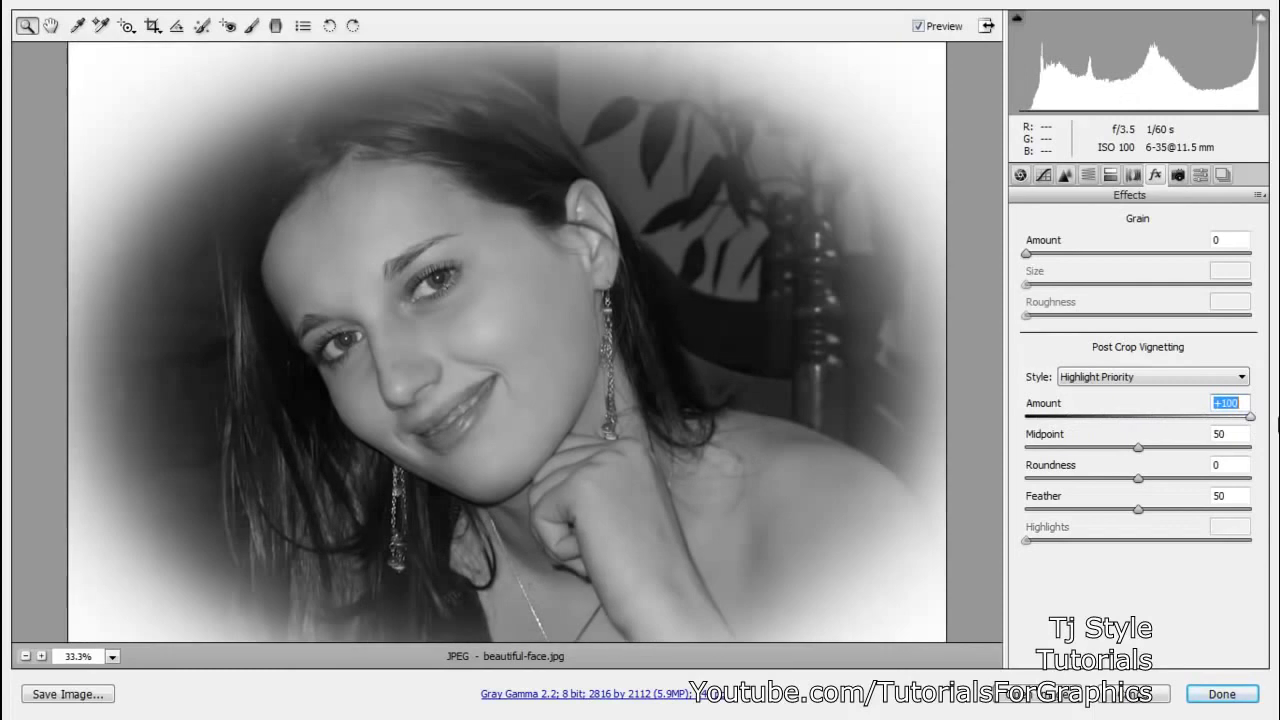
pyautogui.press('p')
pyautogui.press('p')
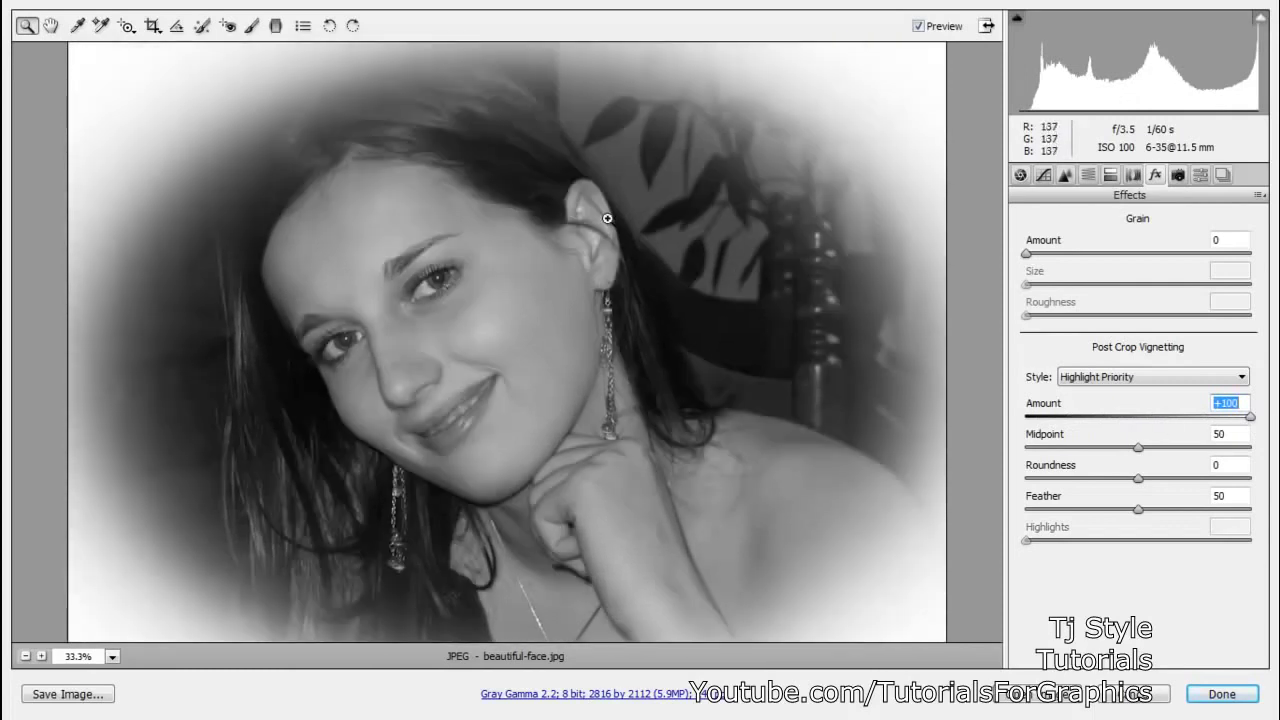
pyautogui.keyDown('alt'); pyautogui.click(608, 207); pyautogui.keyUp('alt')
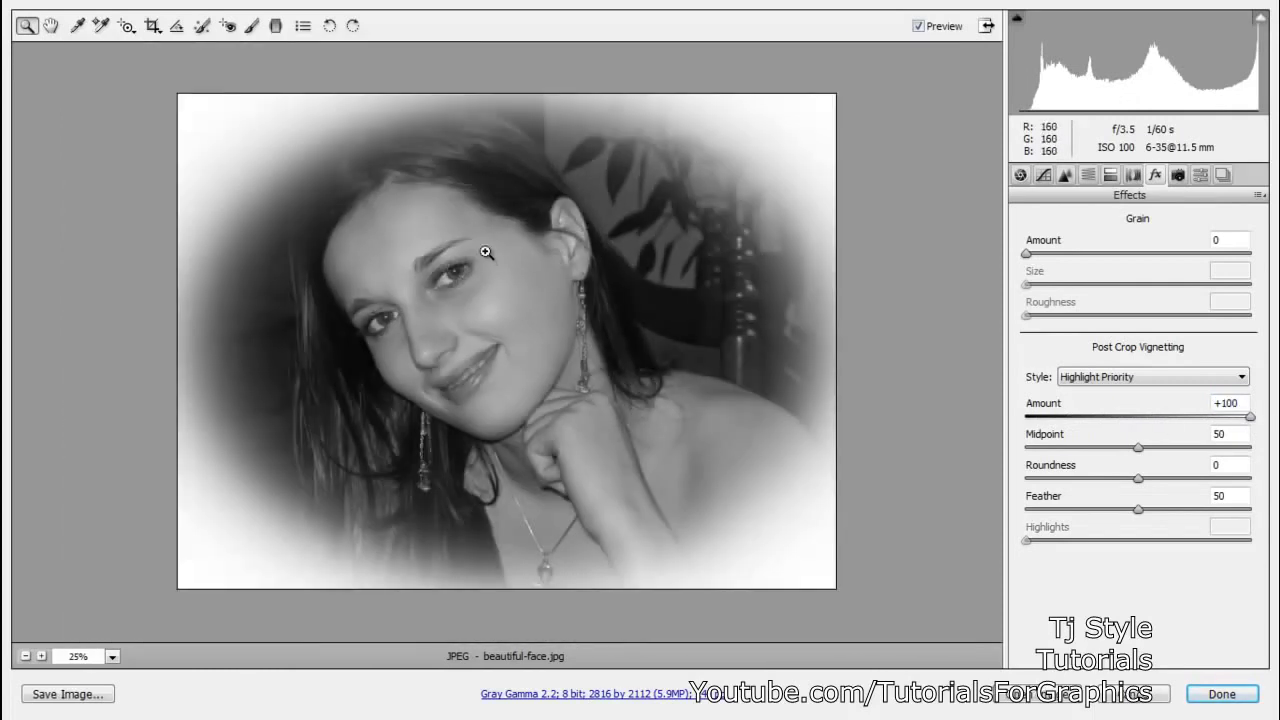
pyautogui.click(112, 656)
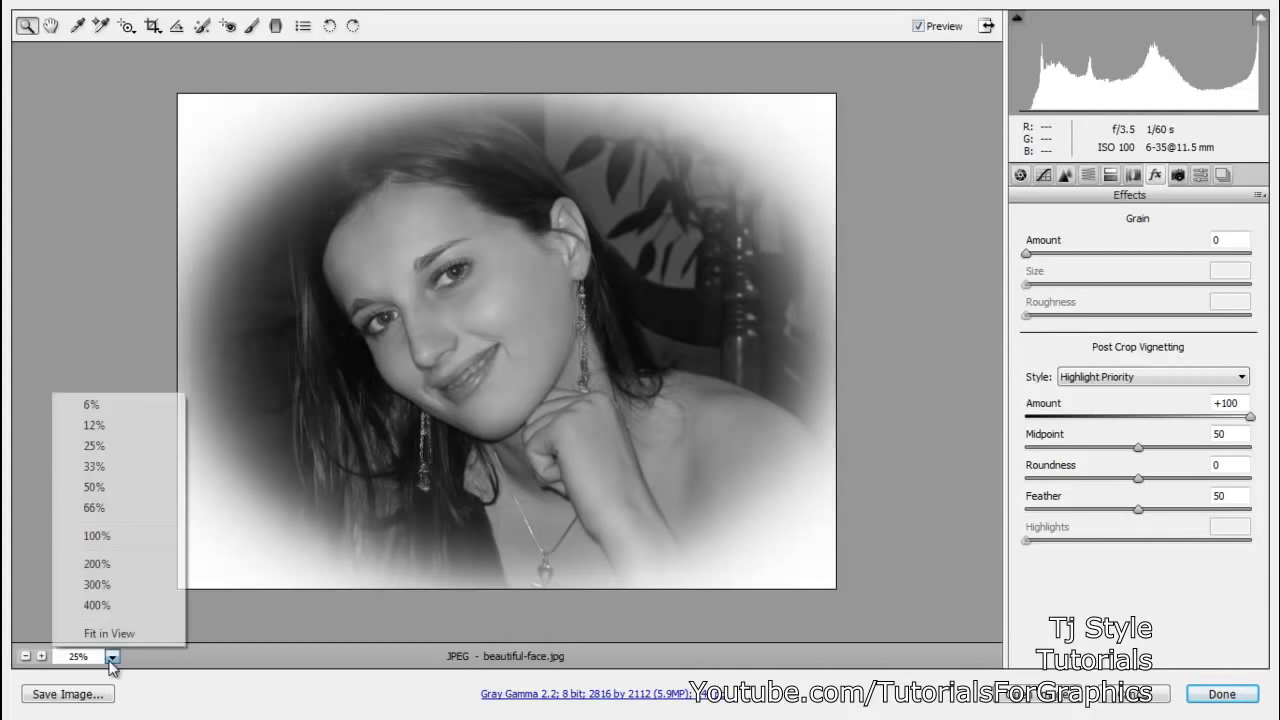
pyautogui.click(125, 633)
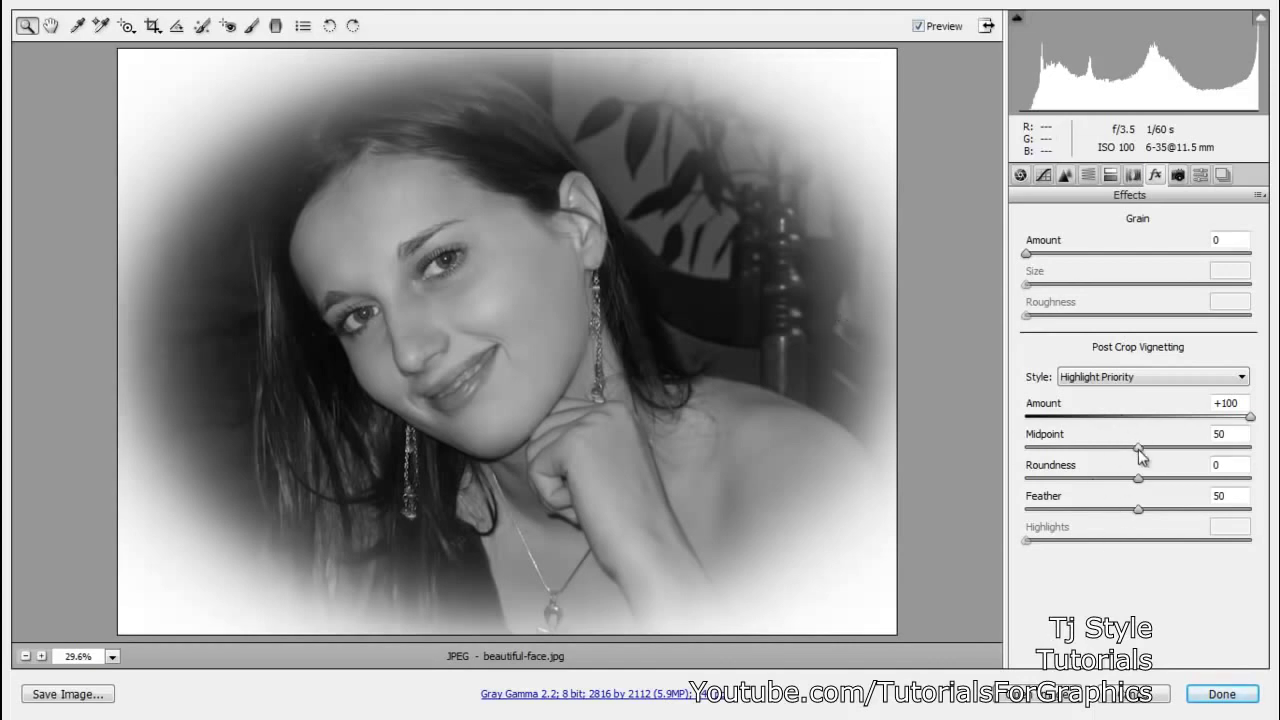
# Set the vignette's Midpoint to 52, try Roundness at +100 and return it to 0, and set Feather to 100
pyautogui.moveTo(1138, 450); pyautogui.dragTo(1110, 438)
pyautogui.moveTo(1121, 441)
pyautogui.mouseDown()
pyautogui.moveTo(1086, 430)
pyautogui.moveTo(1202, 437)
pyautogui.moveTo(1146, 437)
pyautogui.mouseUp()
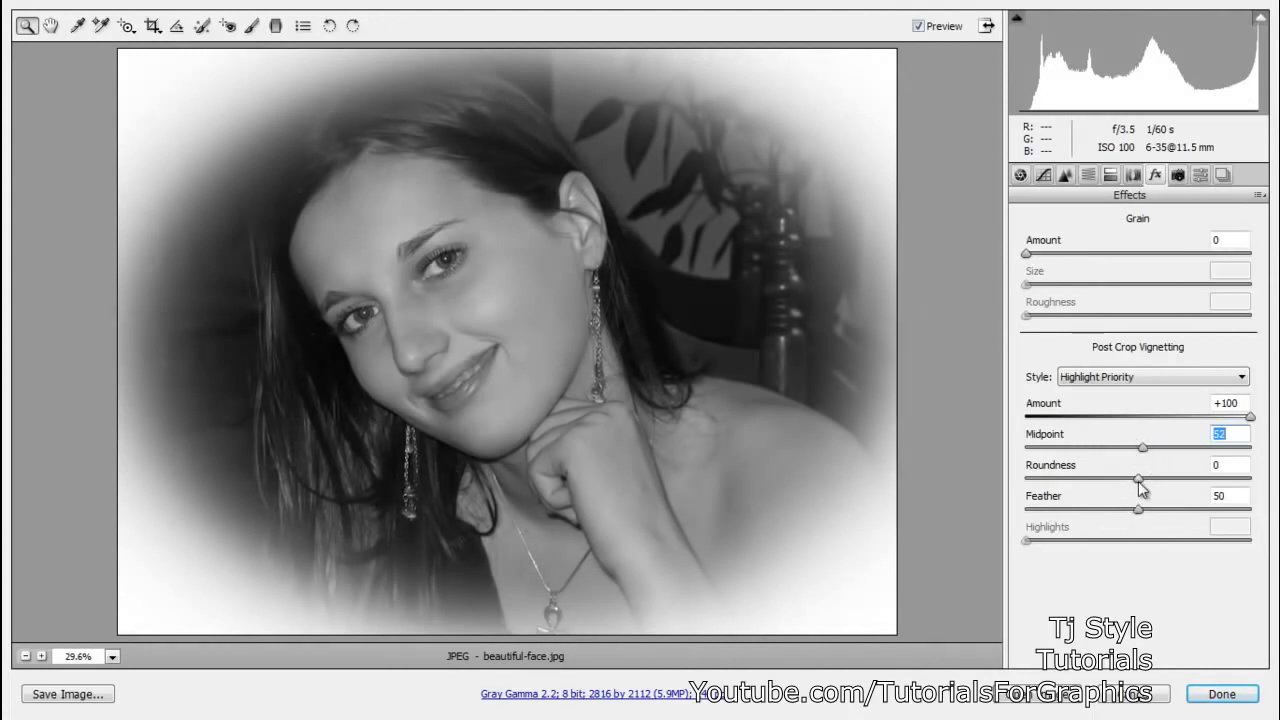
pyautogui.moveTo(1143, 487); pyautogui.dragTo(1276, 487)
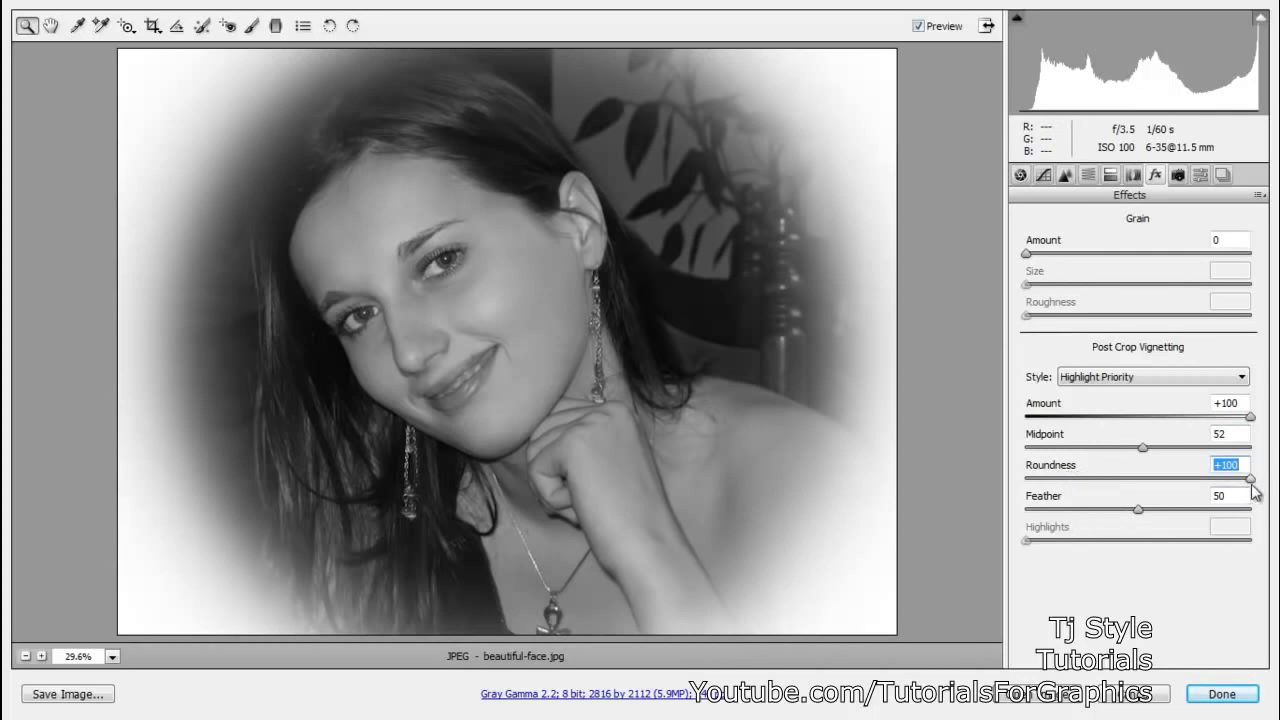
pyautogui.moveTo(1255, 485); pyautogui.dragTo(1136, 476)
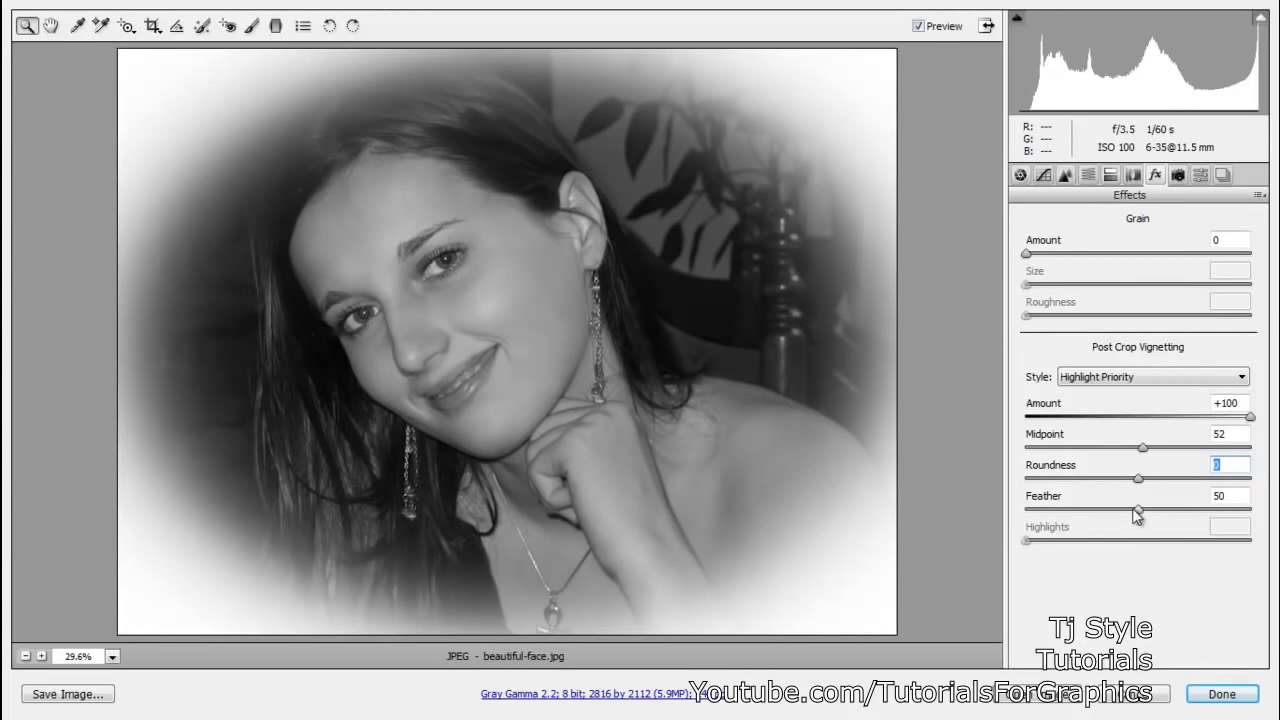
pyautogui.moveTo(1142, 512); pyautogui.dragTo(1256, 516)
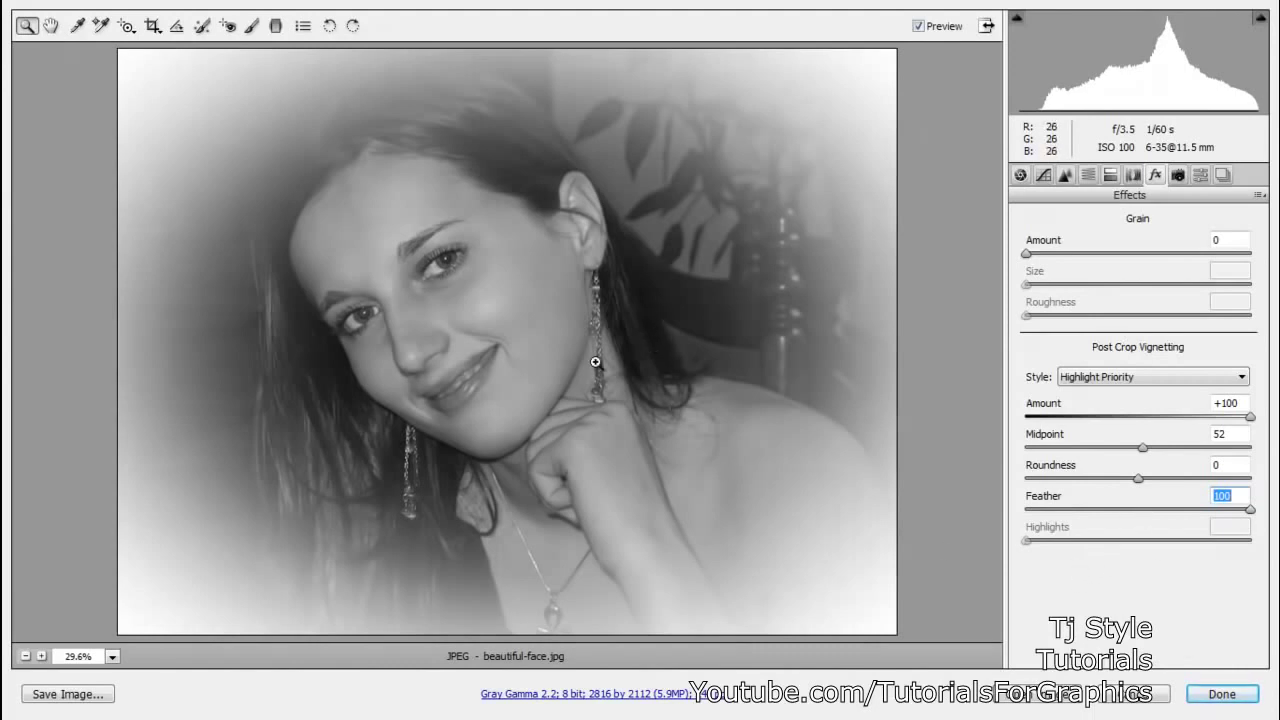
# Compare the portrait with and without the Effects adjustments, leaving the preview off
pyautogui.click(918, 27)
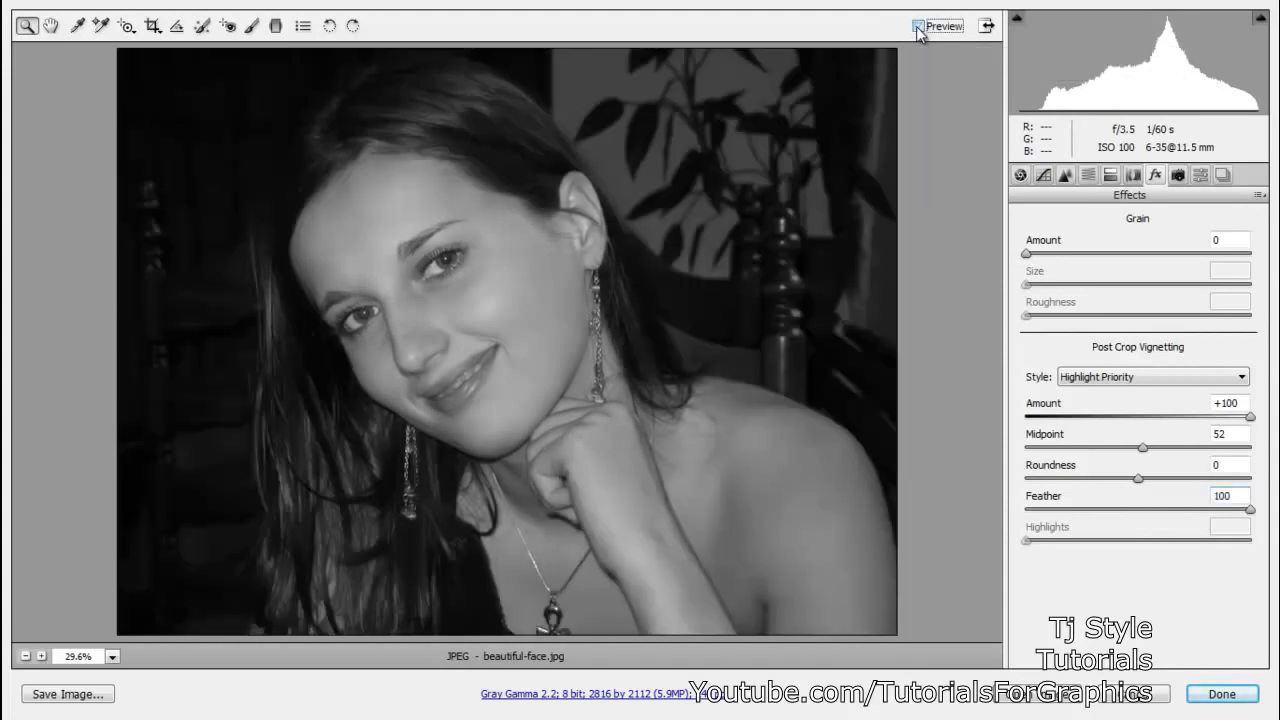
pyautogui.click(918, 27)
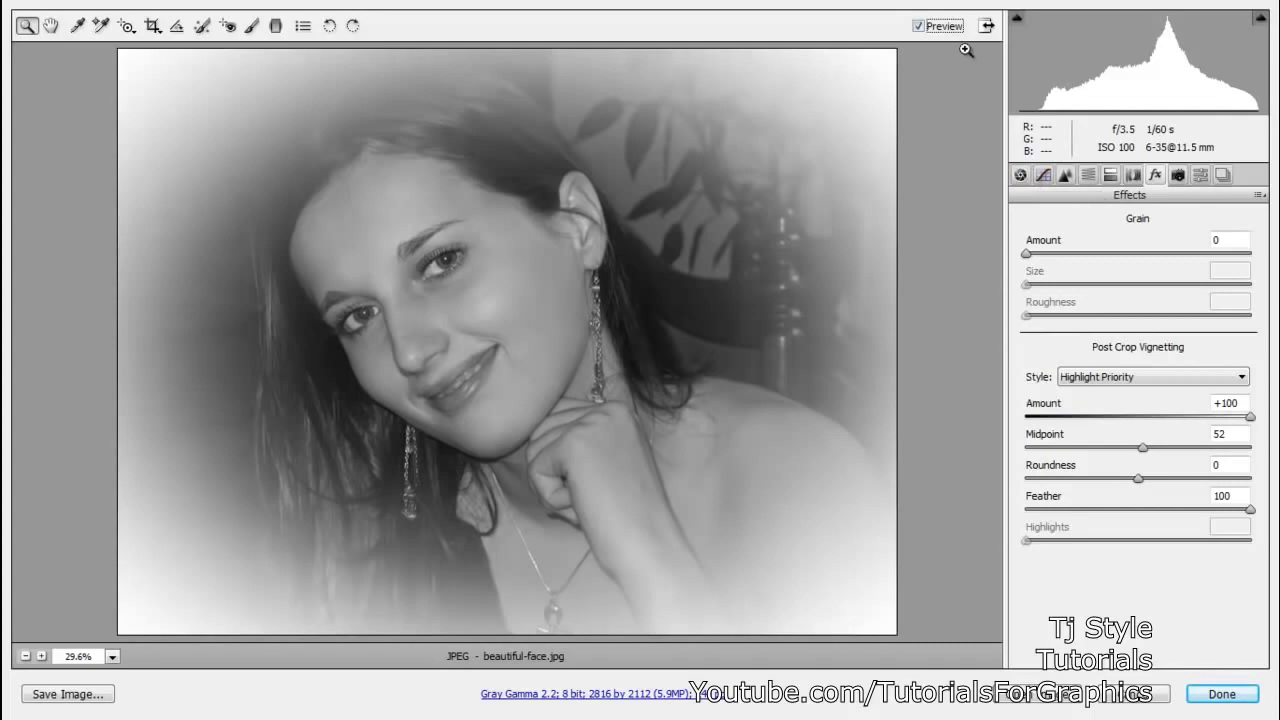
pyautogui.click(919, 27)
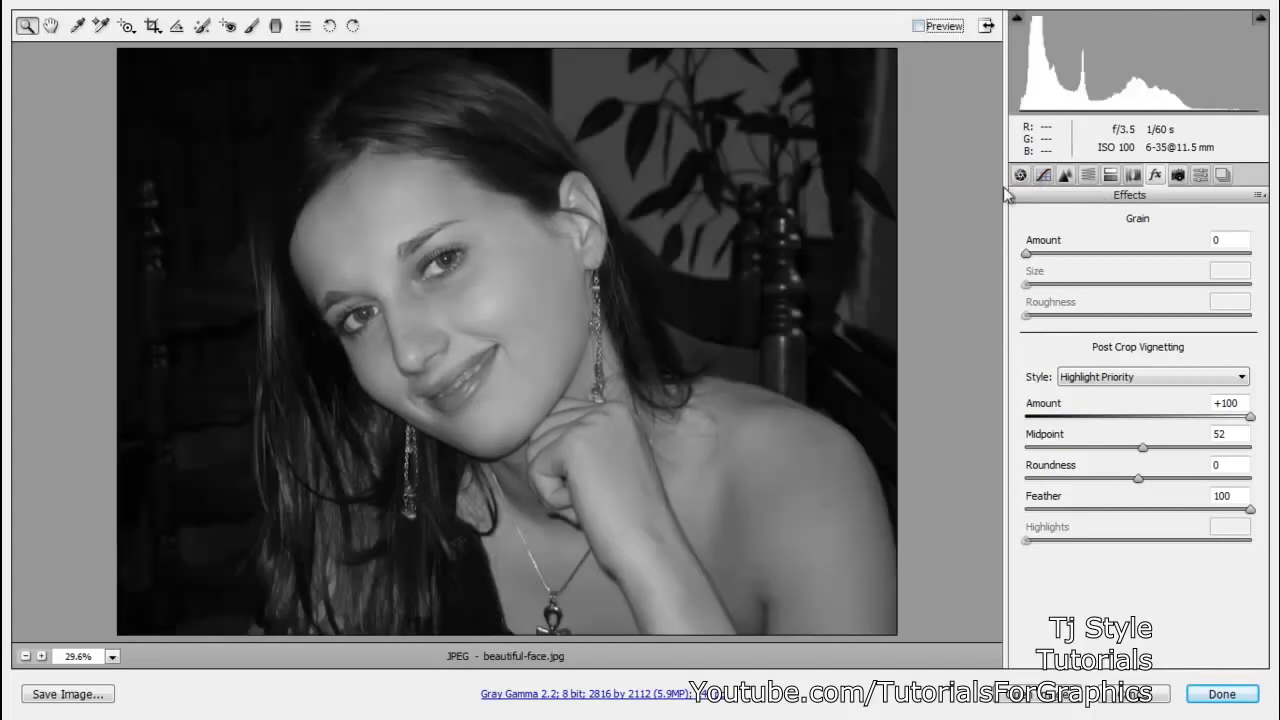
# Turn off the grayscale conversion and set the post-crop vignetting Amount to 0
pyautogui.click(1088, 175)
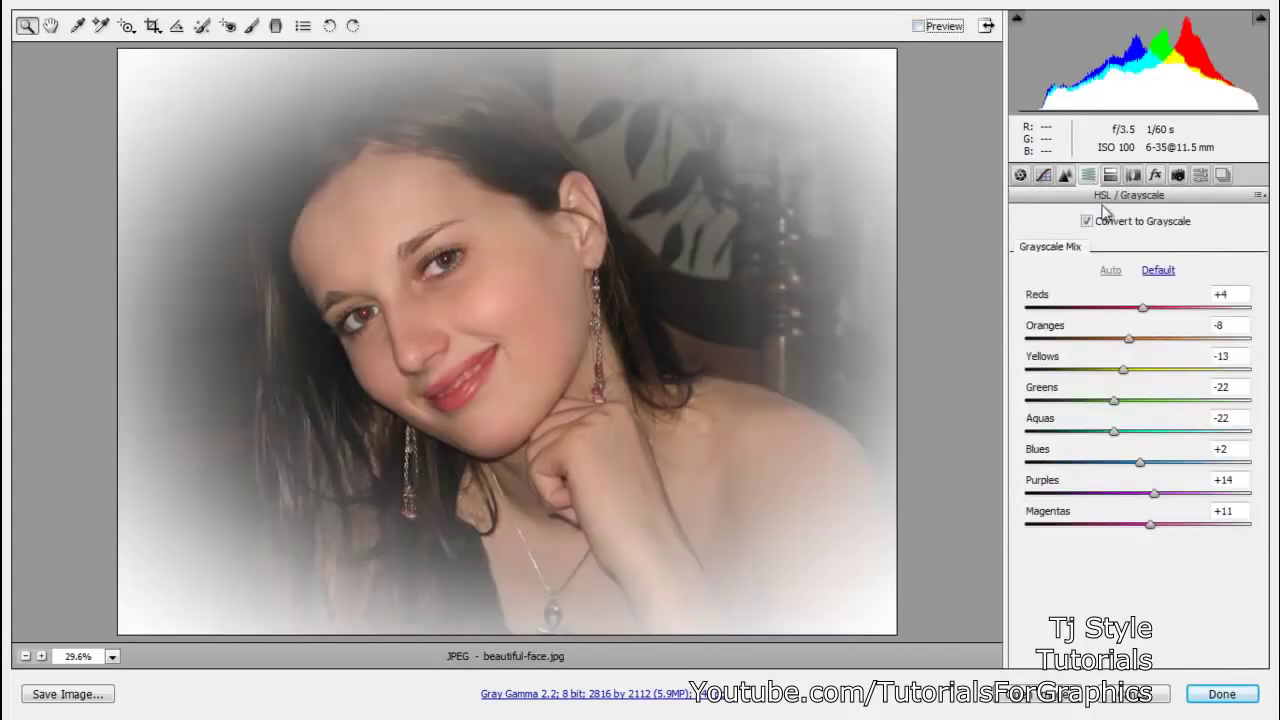
pyautogui.click(1087, 221)
pyautogui.click(1020, 176)
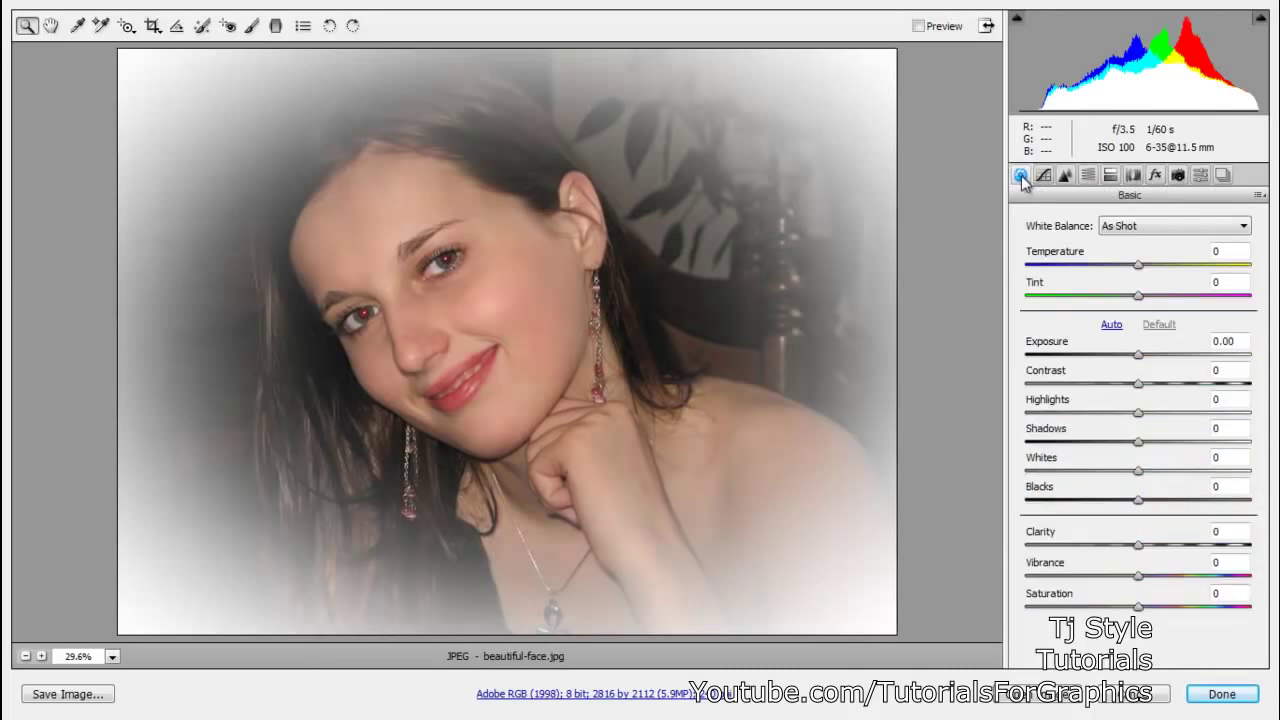
pyautogui.click(1156, 176)
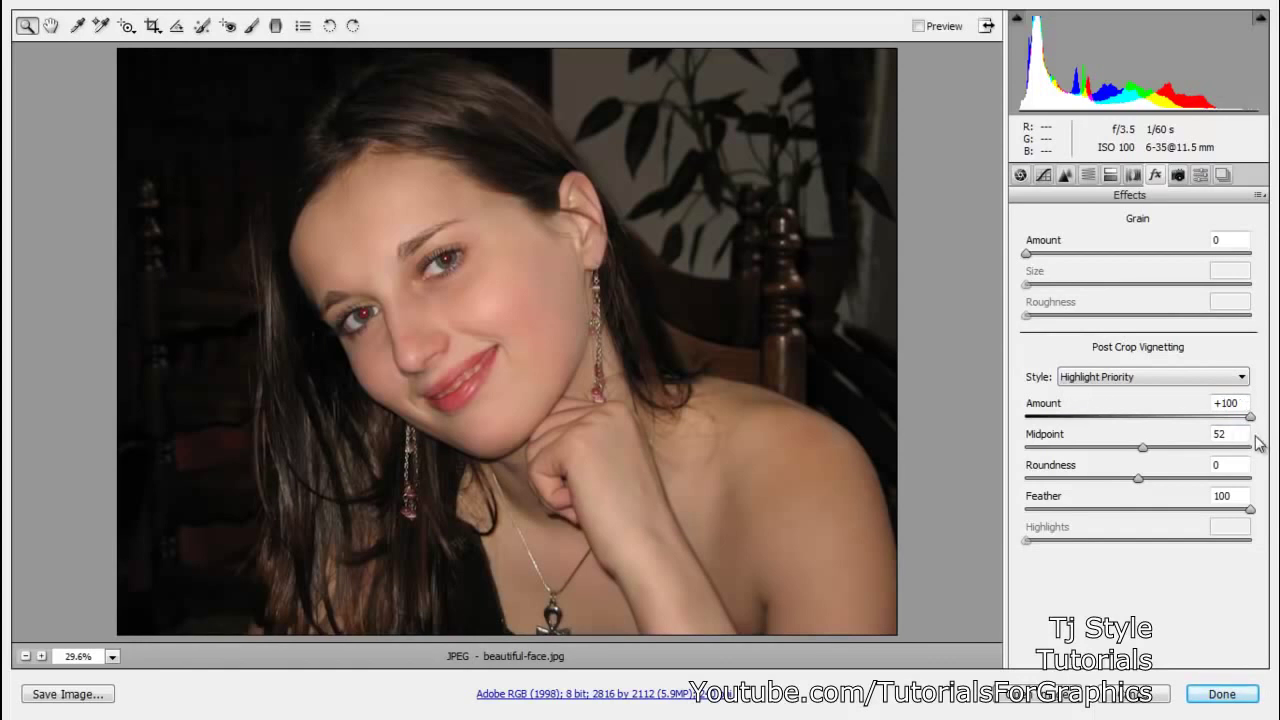
pyautogui.click(1230, 403)
pyautogui.write('0')
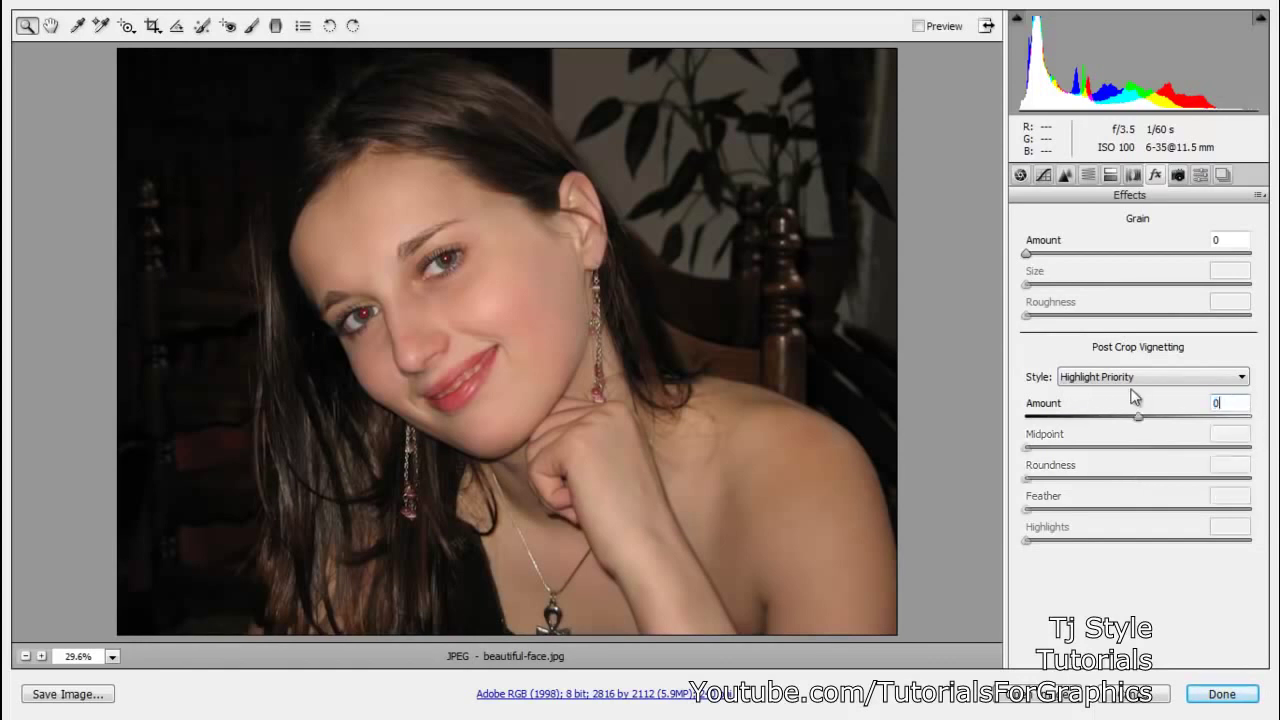
# Try a Temperature of +50, Whites of -42 and Shadows of +23 in the Basic adjustments
pyautogui.click(1021, 175)
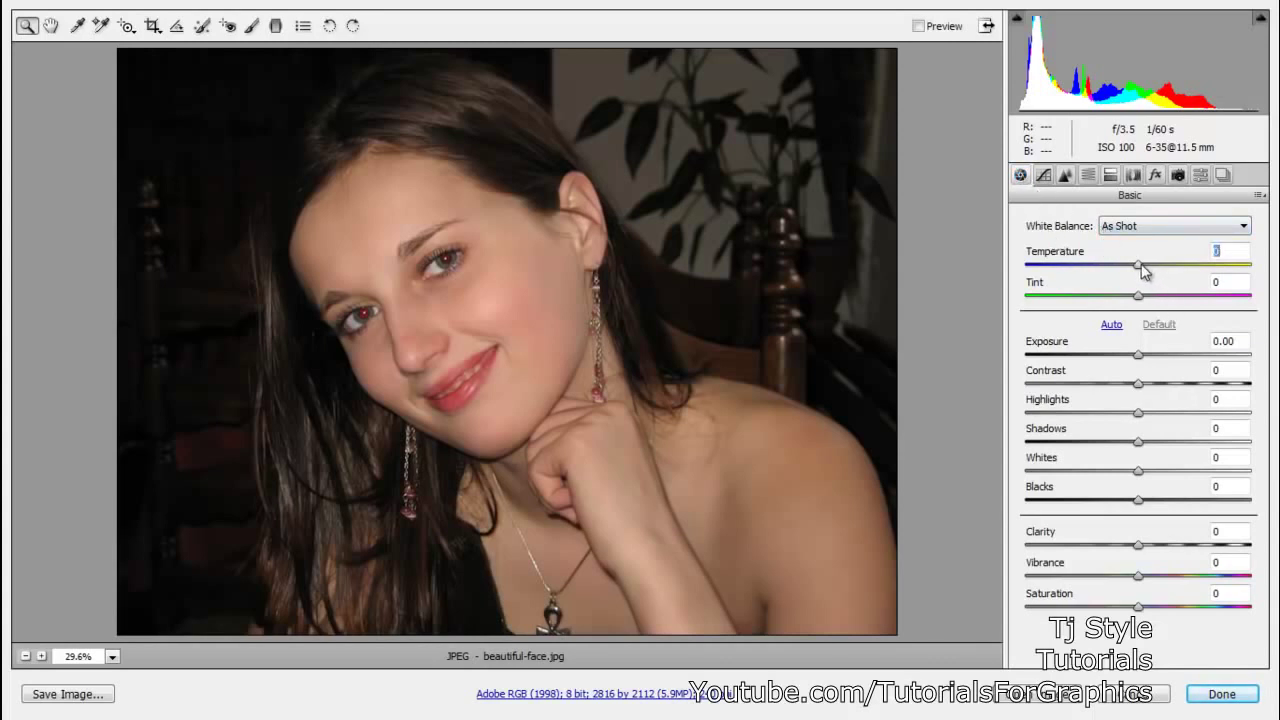
pyautogui.moveTo(1154, 263); pyautogui.dragTo(1179, 265)
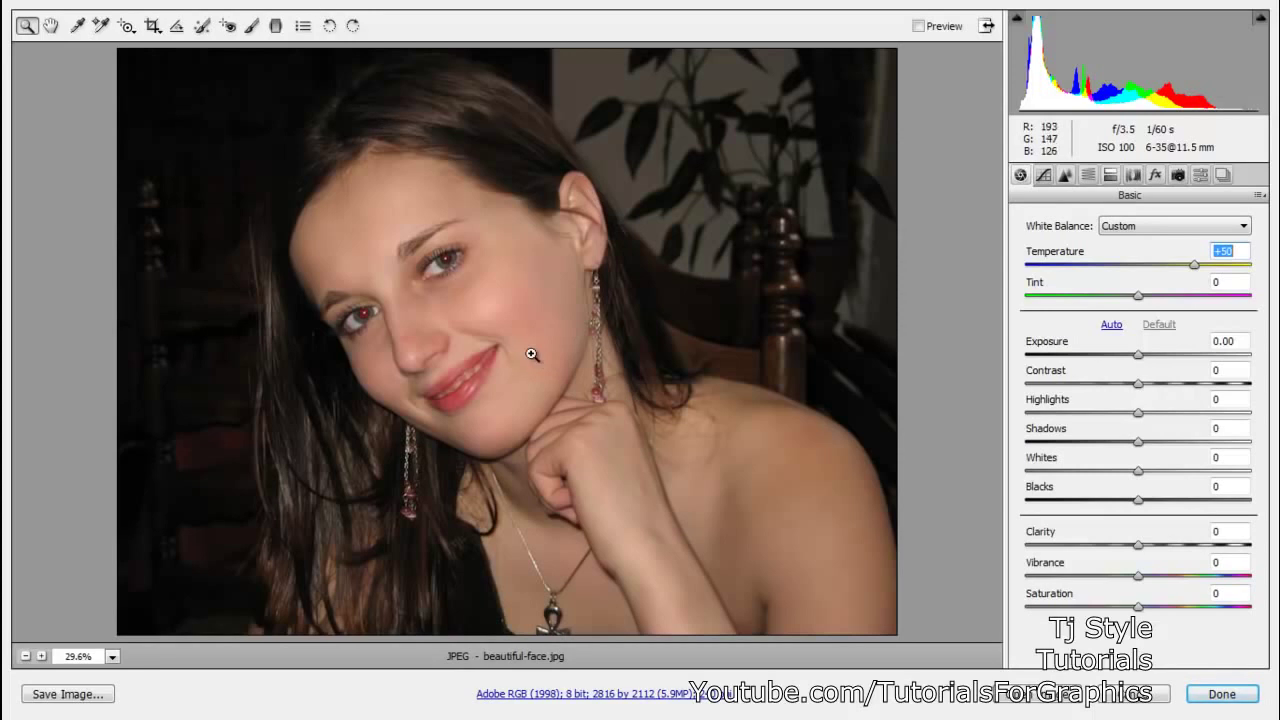
pyautogui.moveTo(1140, 471); pyautogui.dragTo(1164, 441)
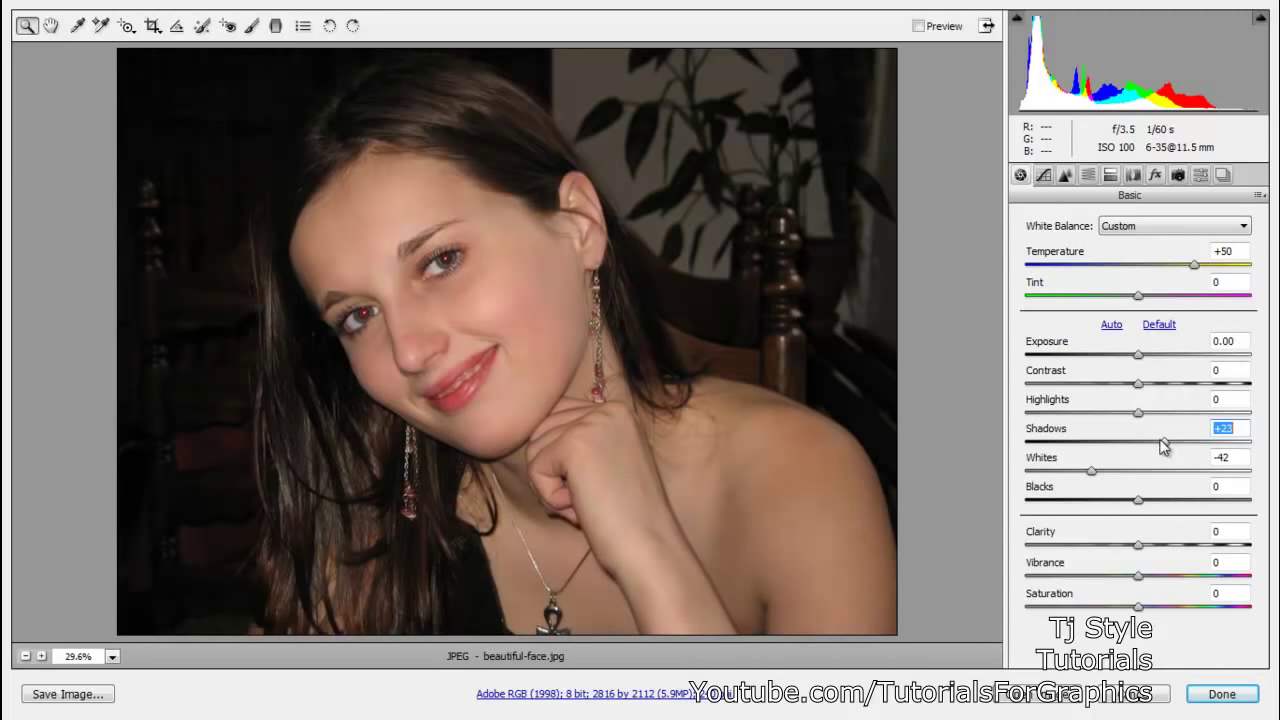
# Set Shadows and Whites to 0 and undo the recent adjustments back through the Temperature and vignette changes
pyautogui.write('0')
pyautogui.press('Tab')
pyautogui.write('0')
pyautogui.hotkey('ctrl', 'z')
pyautogui.hotkey('ctrl', 'z')
pyautogui.hotkey('ctrl', 'z')
pyautogui.hotkey('ctrl', 'z')
pyautogui.hotkey('ctrl', 'alt', 'z')
pyautogui.hotkey('ctrl', 'z')
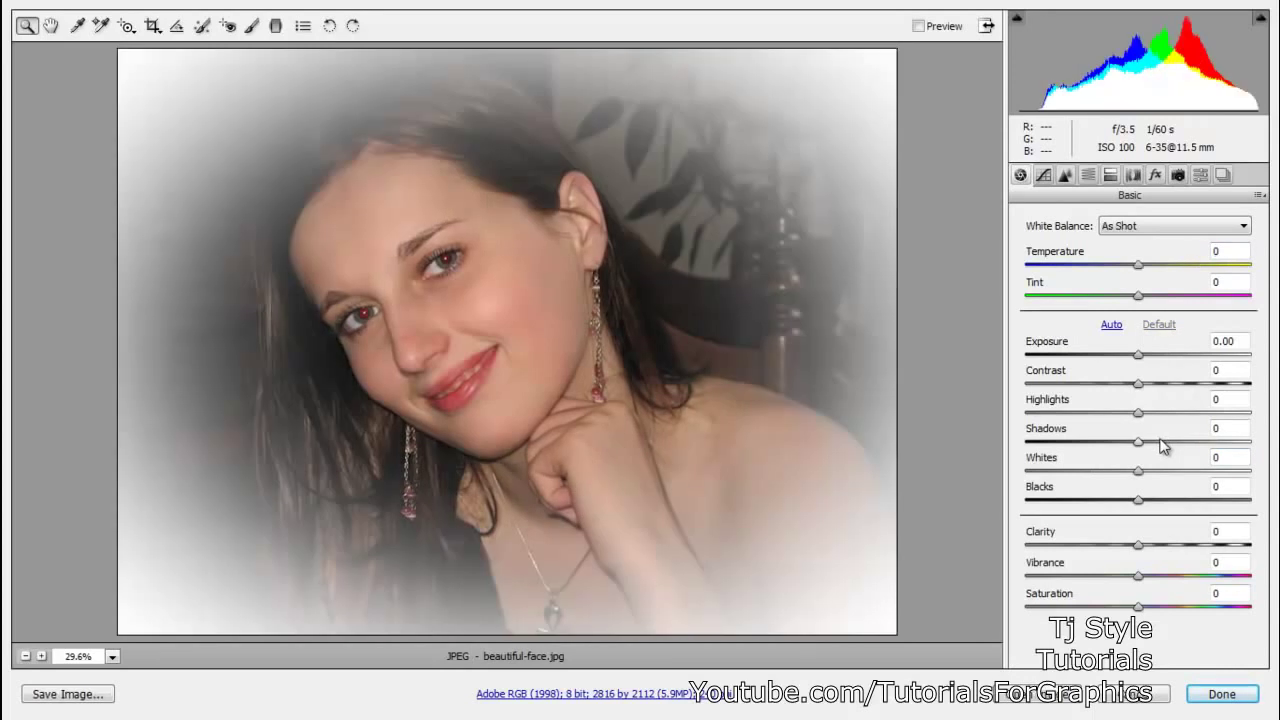
# Reset the post-crop vignetting Amount to its default and return to the Basic adjustments
pyautogui.click(1155, 175)
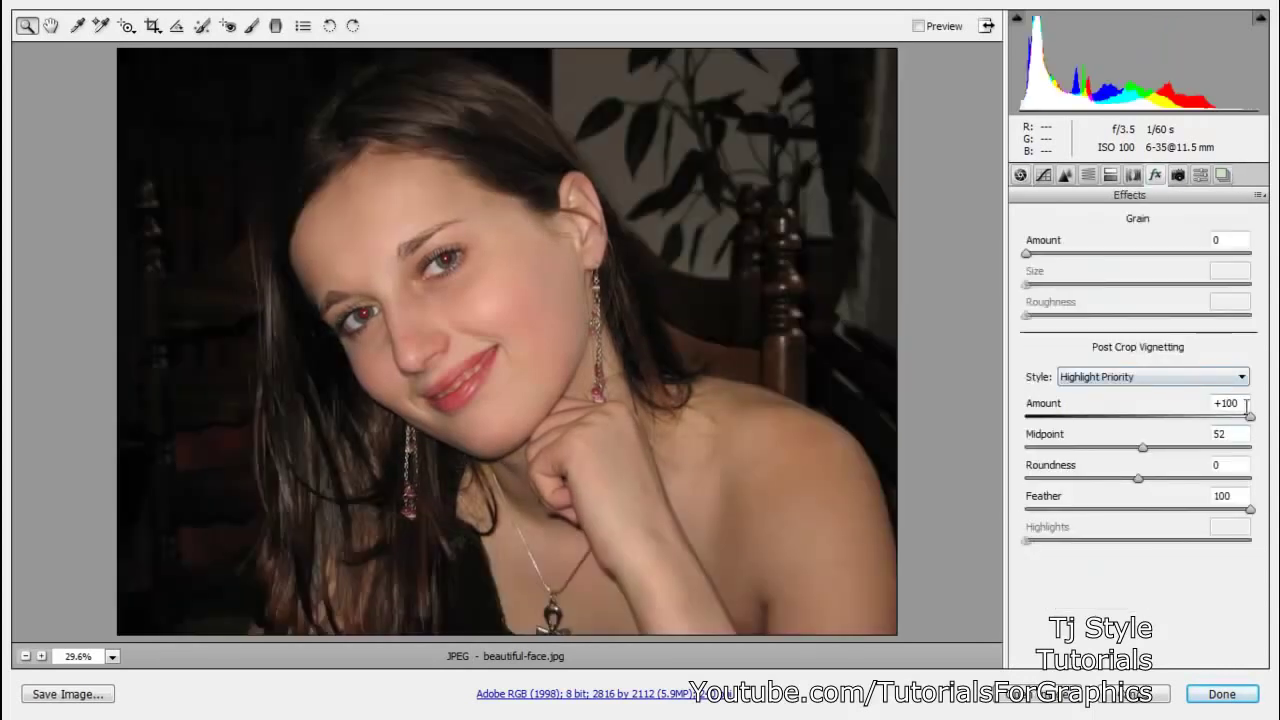
pyautogui.doubleClick(1249, 416)
pyautogui.click(1021, 176)
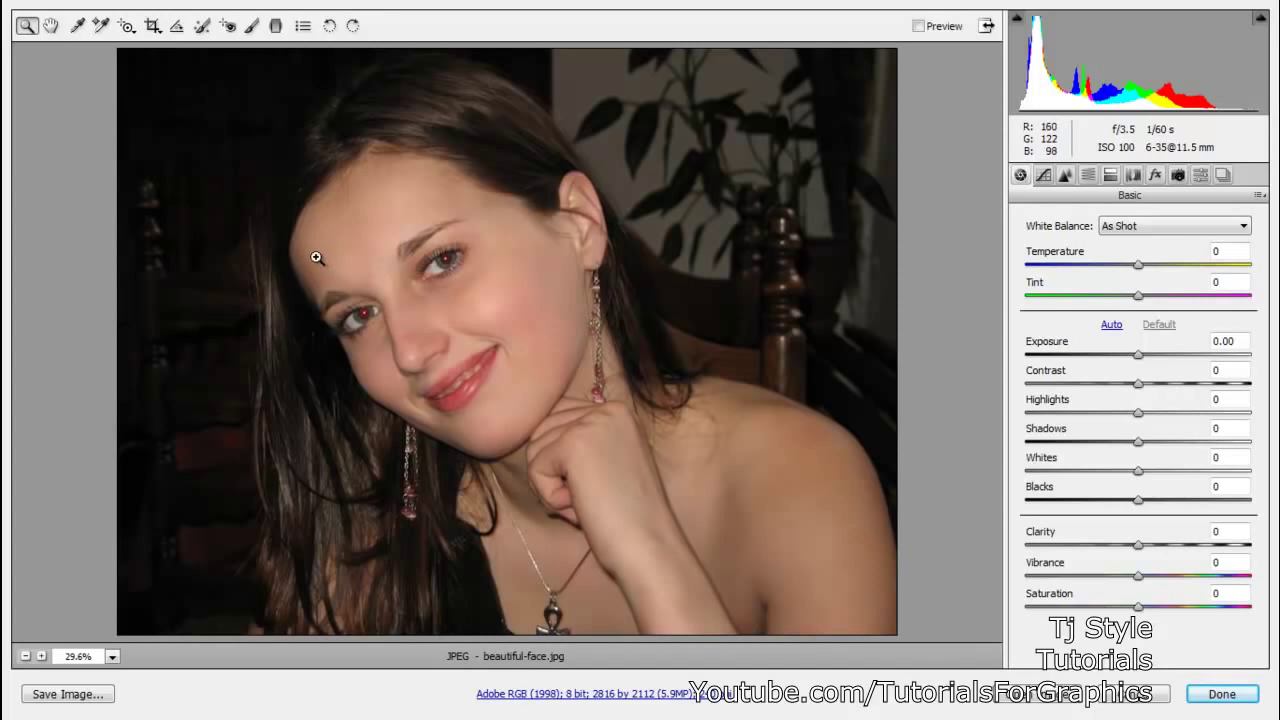
# Zoom in on the eyes and mark both red pupils with the Red Eye Removal tool
pyautogui.moveTo(265, 205); pyautogui.dragTo(589, 390)
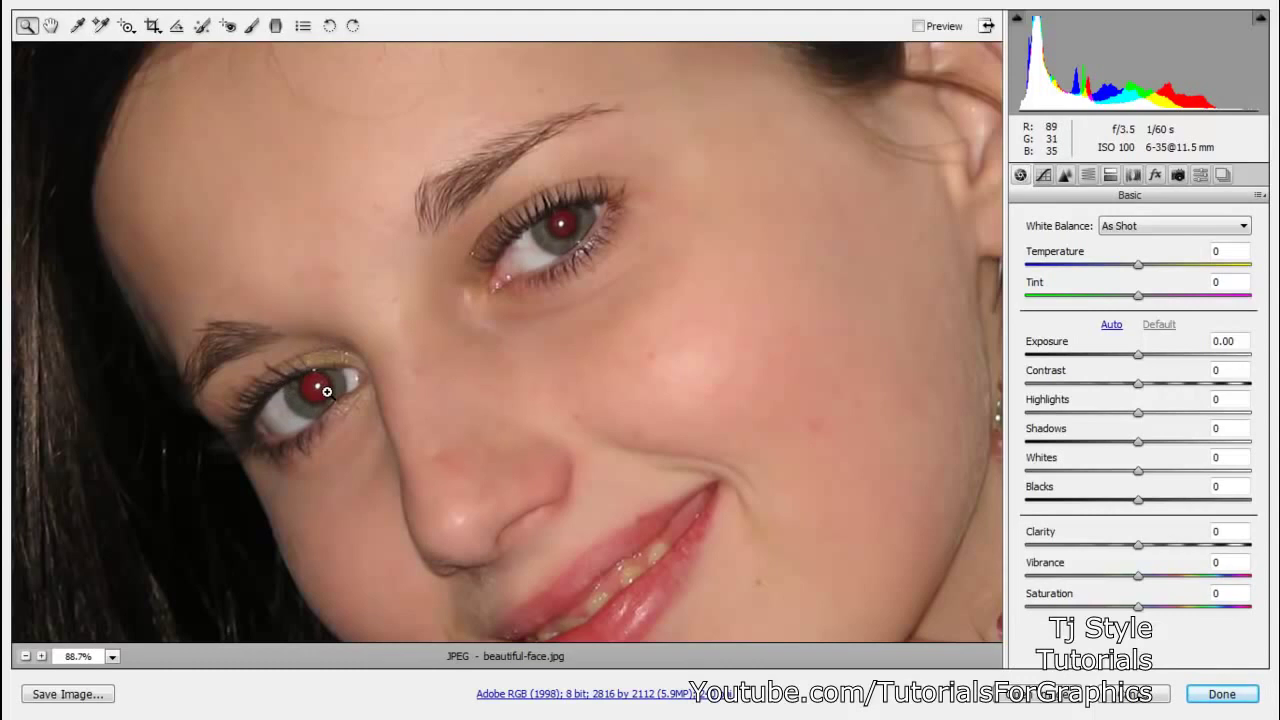
pyautogui.moveTo(119, 127); pyautogui.dragTo(768, 504)
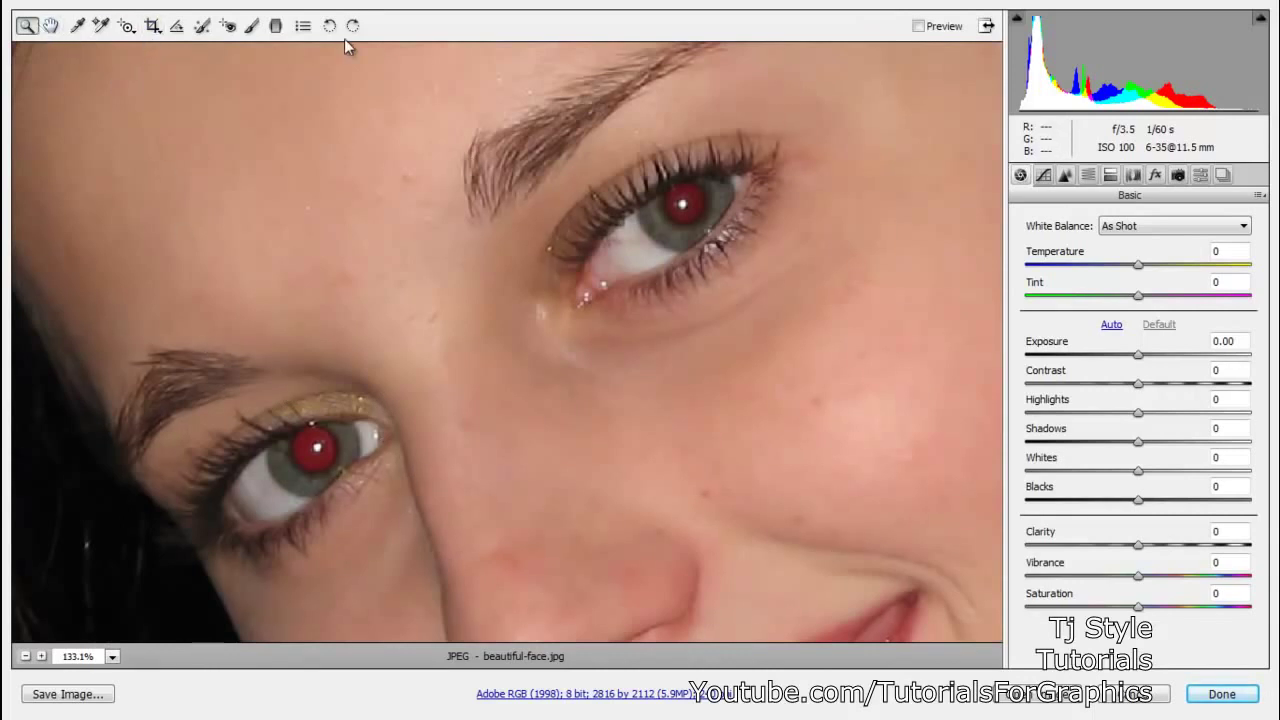
pyautogui.click(226, 27)
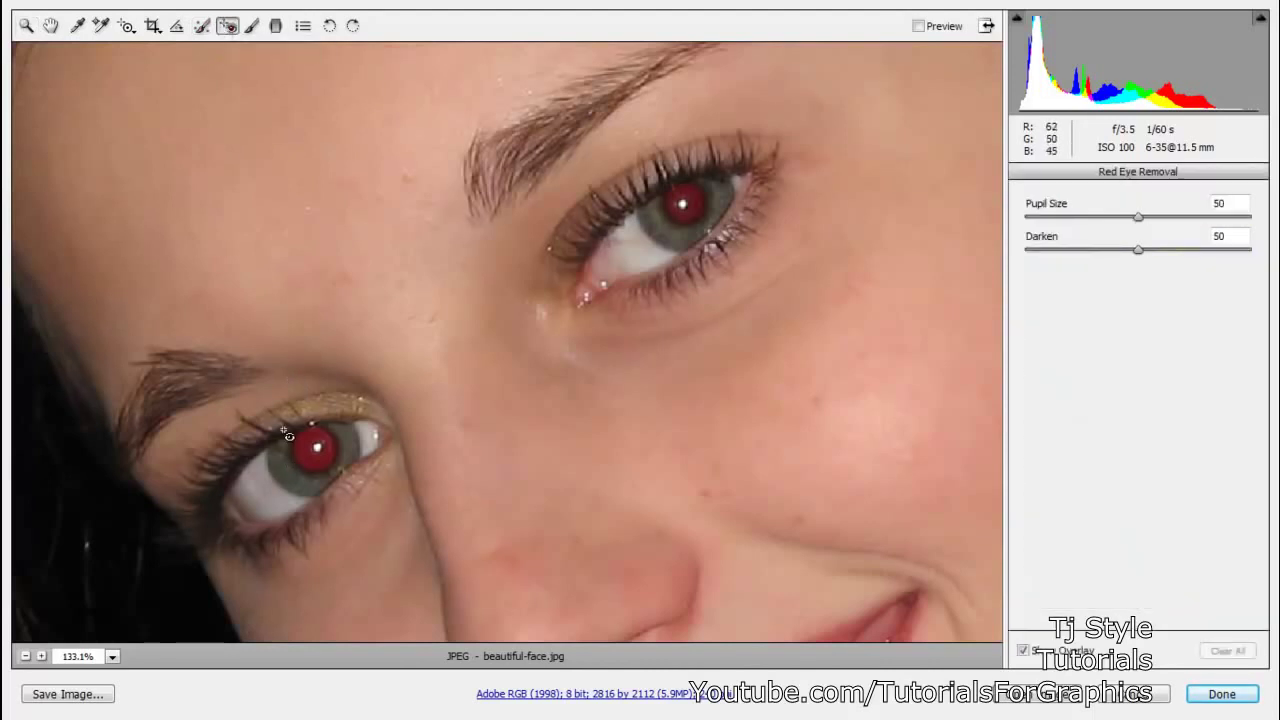
pyautogui.moveTo(287, 432); pyautogui.dragTo(357, 489)
pyautogui.moveTo(272, 408); pyautogui.dragTo(365, 510)
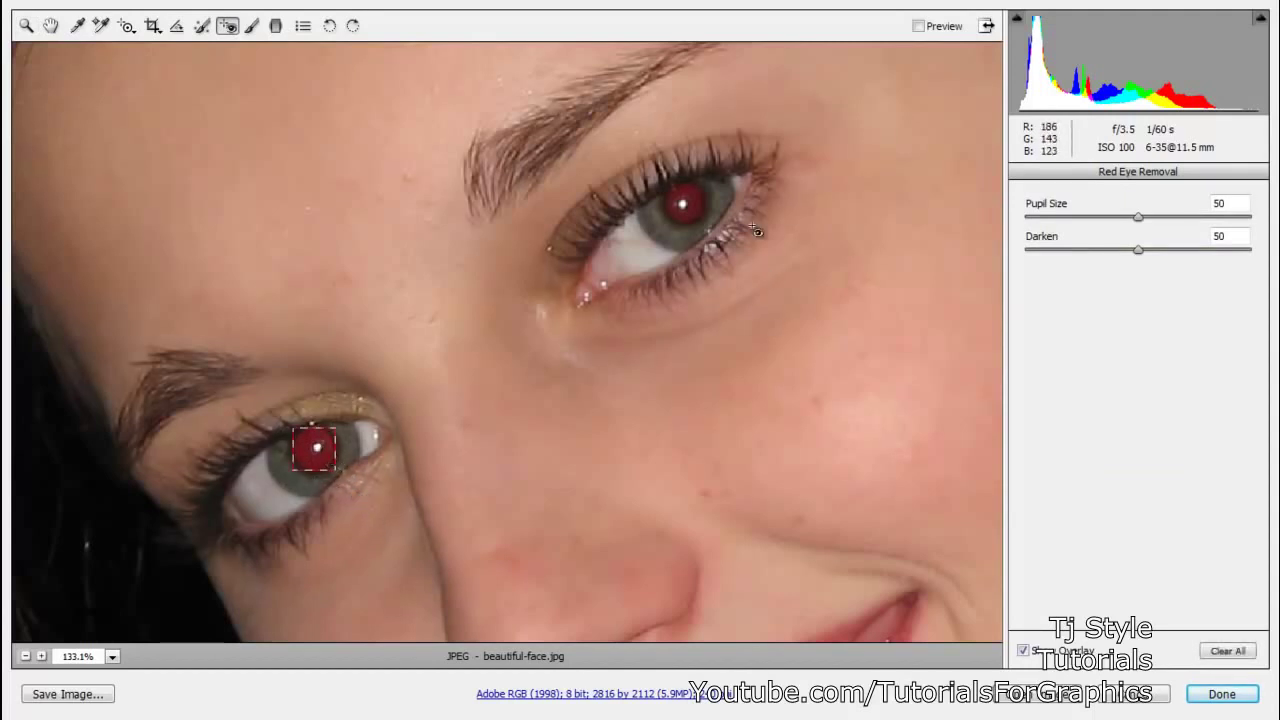
pyautogui.moveTo(641, 160); pyautogui.dragTo(750, 265)
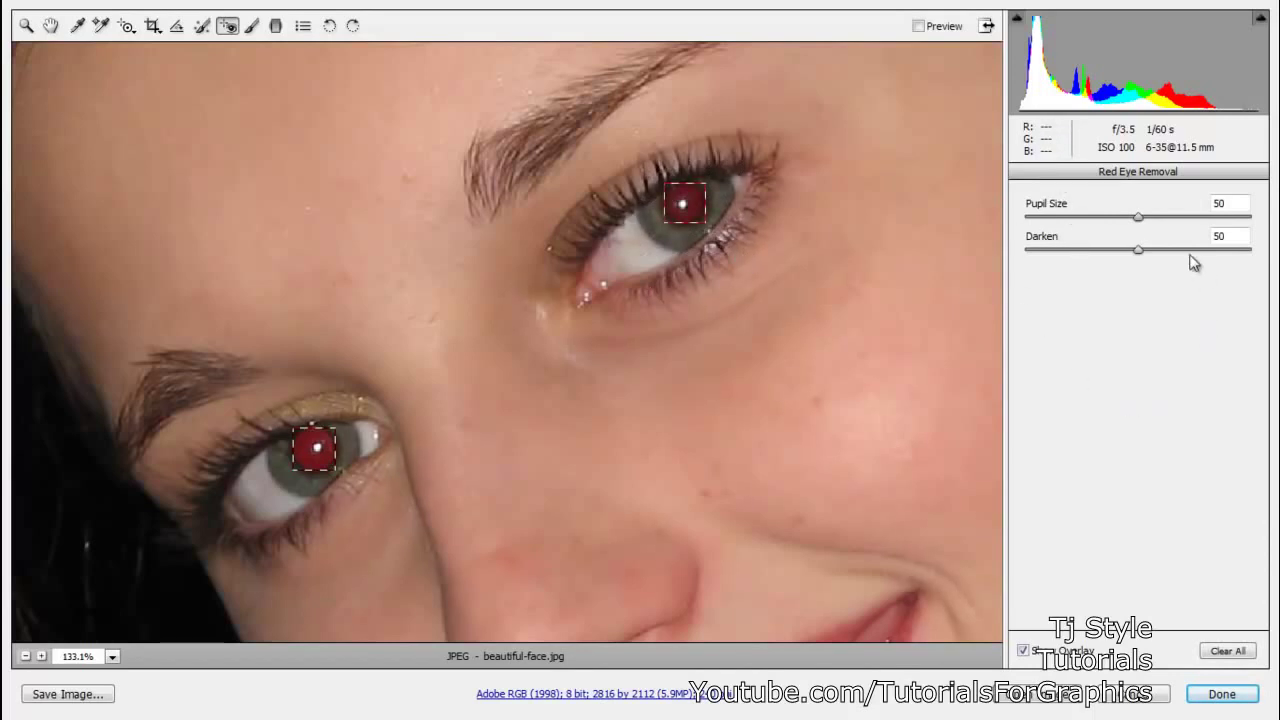
# Set Darken and Pupil Size to 100 for the red-eye correction on the photo's right-hand eye, and check it without the overlay
pyautogui.moveTo(1146, 252); pyautogui.dragTo(1250, 251)
pyautogui.moveTo(1140, 218); pyautogui.dragTo(1265, 216)
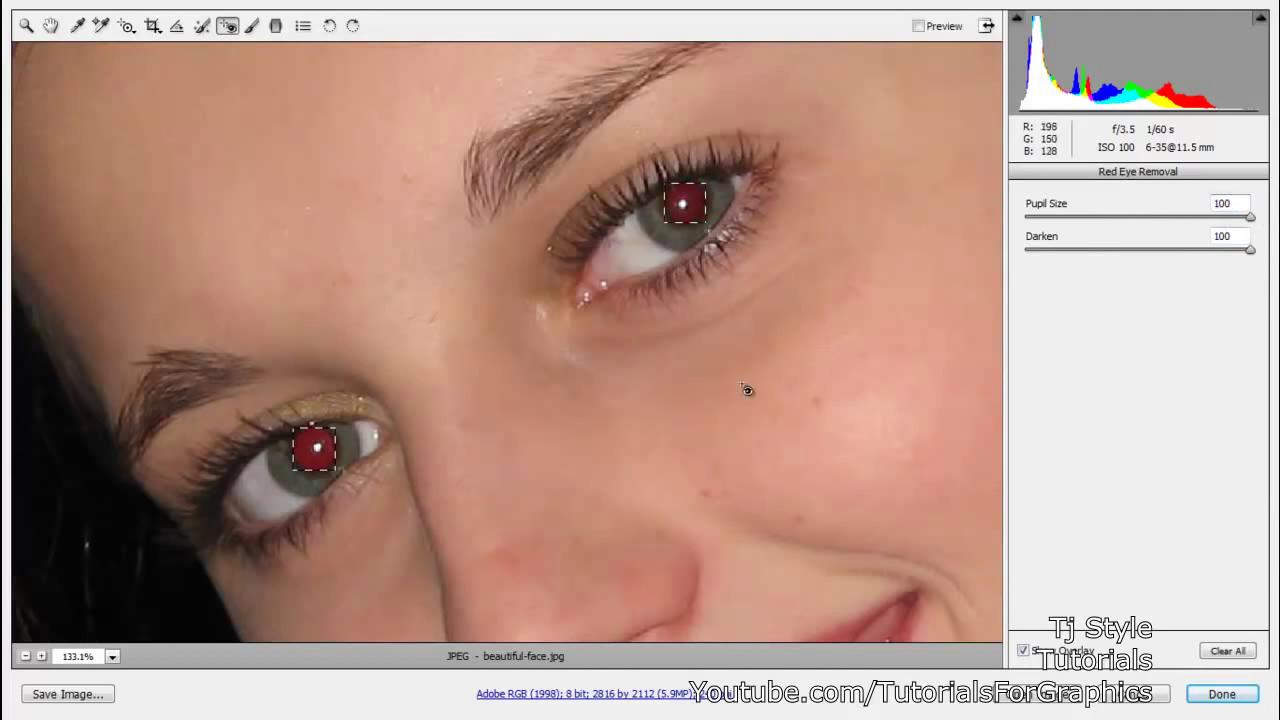
pyautogui.click(36, 28)
pyautogui.scroll(-1, 400, 260)
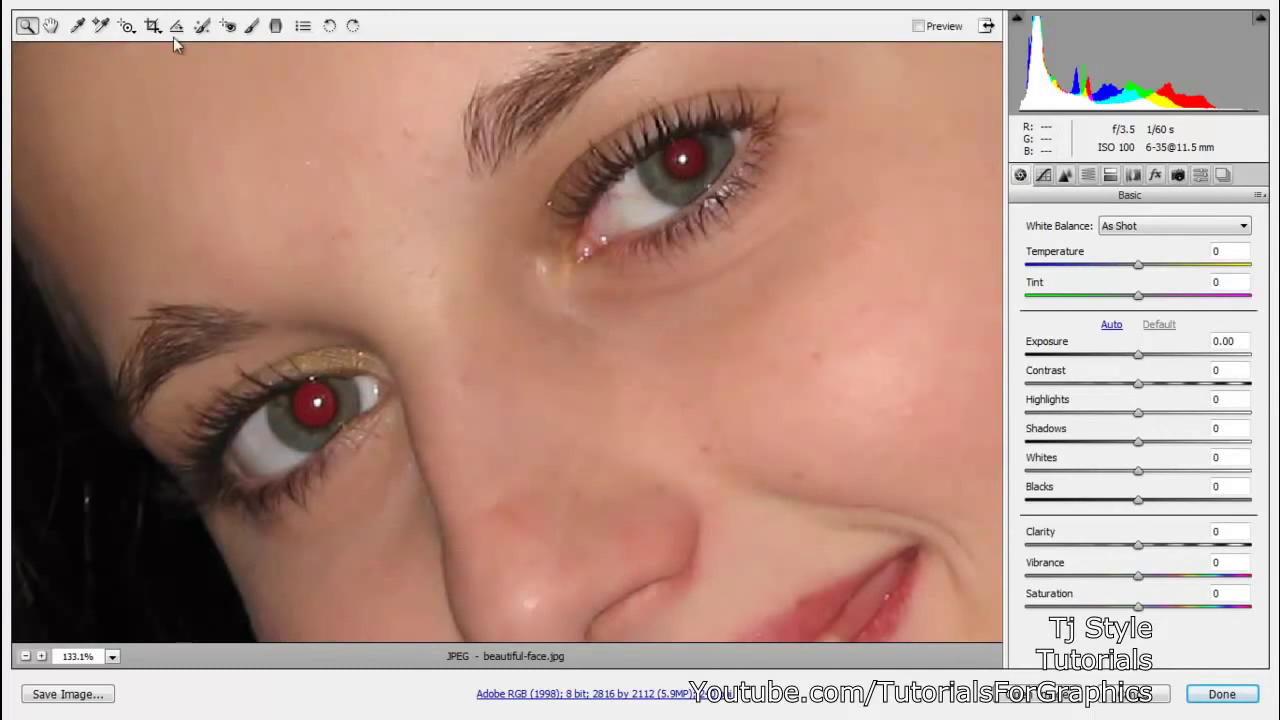
pyautogui.click(236, 28)
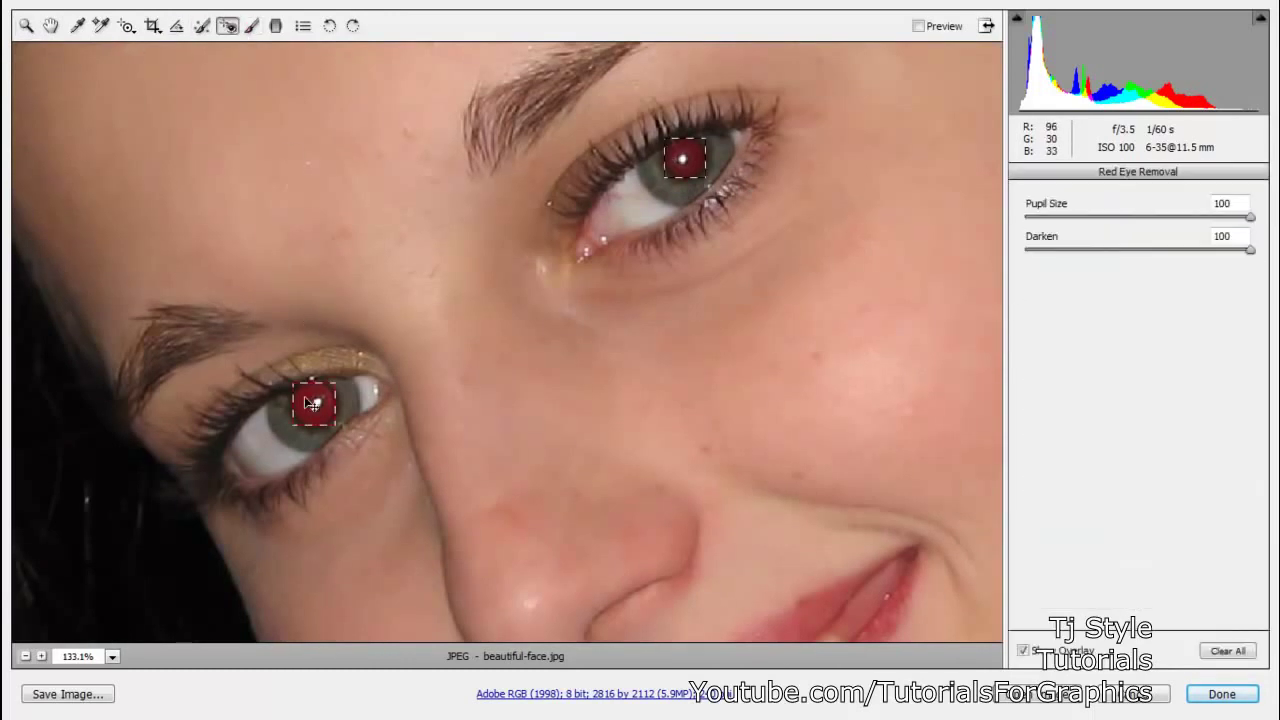
# Set Darken to 100 for the photo's left-hand eye correction and slightly enlarge its box around the pupil
pyautogui.scroll(1, 310, 410)
pyautogui.scroll(2, 315, 413)
pyautogui.scroll(-3, 312, 420)
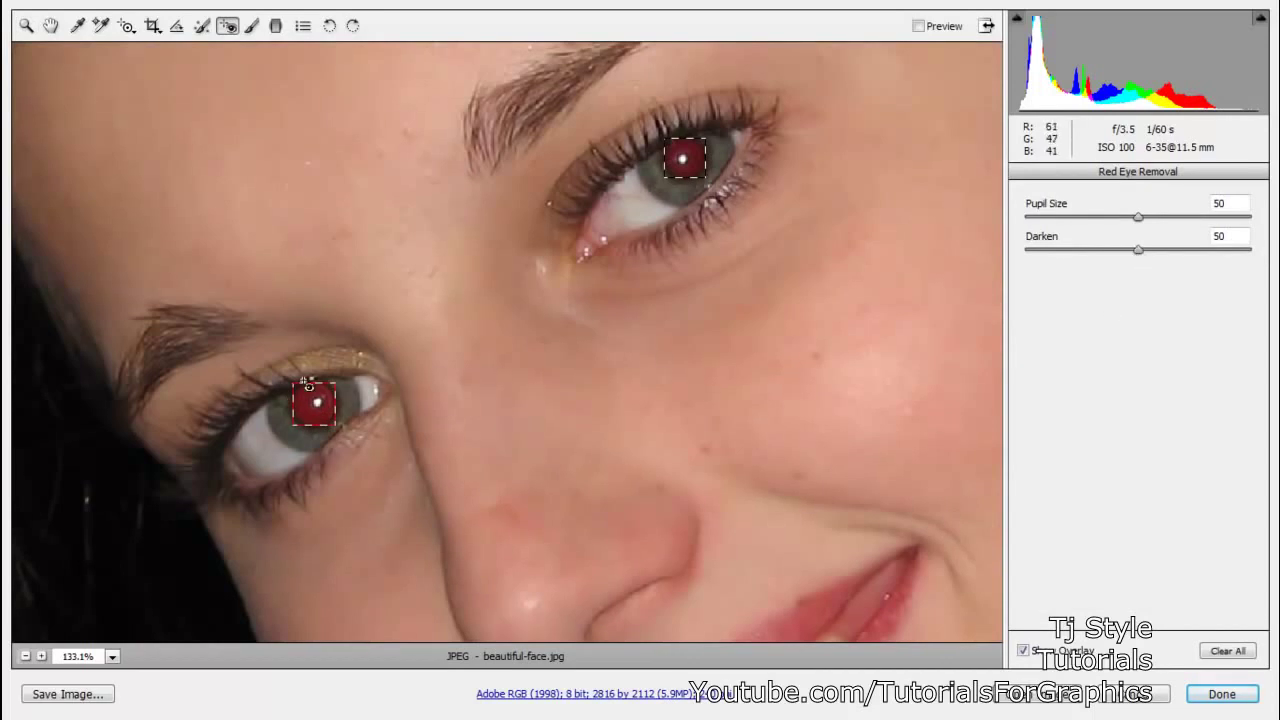
pyautogui.moveTo(1138, 249); pyautogui.dragTo(1272, 257)
pyautogui.moveTo(336, 424)
pyautogui.mouseDown()
pyautogui.moveTo(348, 434)
pyautogui.moveTo(335, 420)
pyautogui.mouseUp()
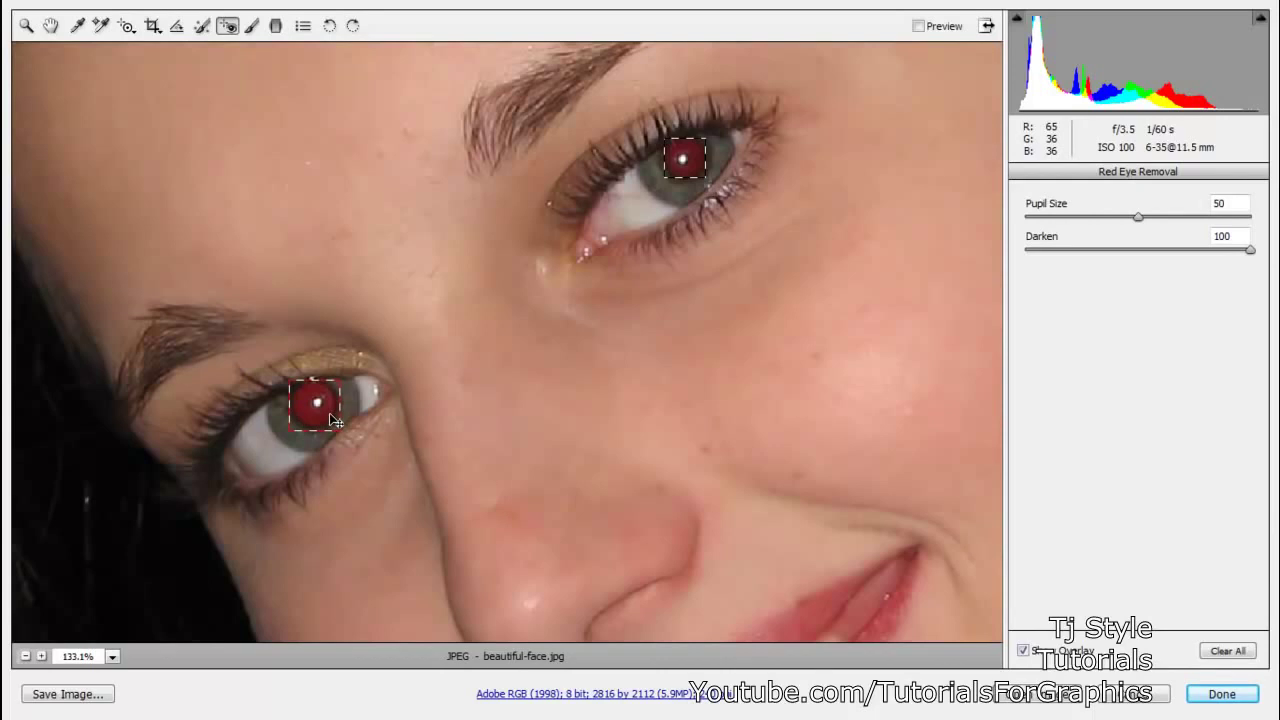
# Set Pupil Size to 100 for the red-eye correction on the photo's left-hand eye and turn the preview back on
pyautogui.click(1024, 651)
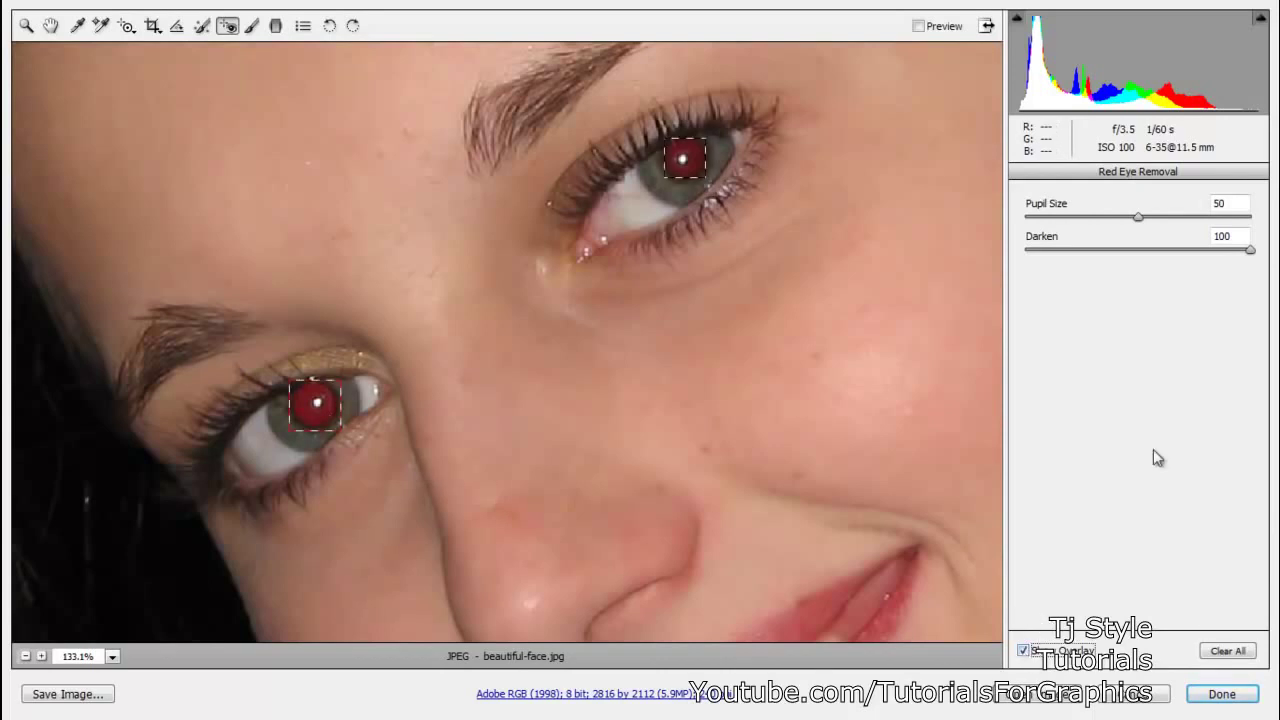
pyautogui.moveTo(1145, 217); pyautogui.dragTo(1272, 245)
pyautogui.click(918, 27)
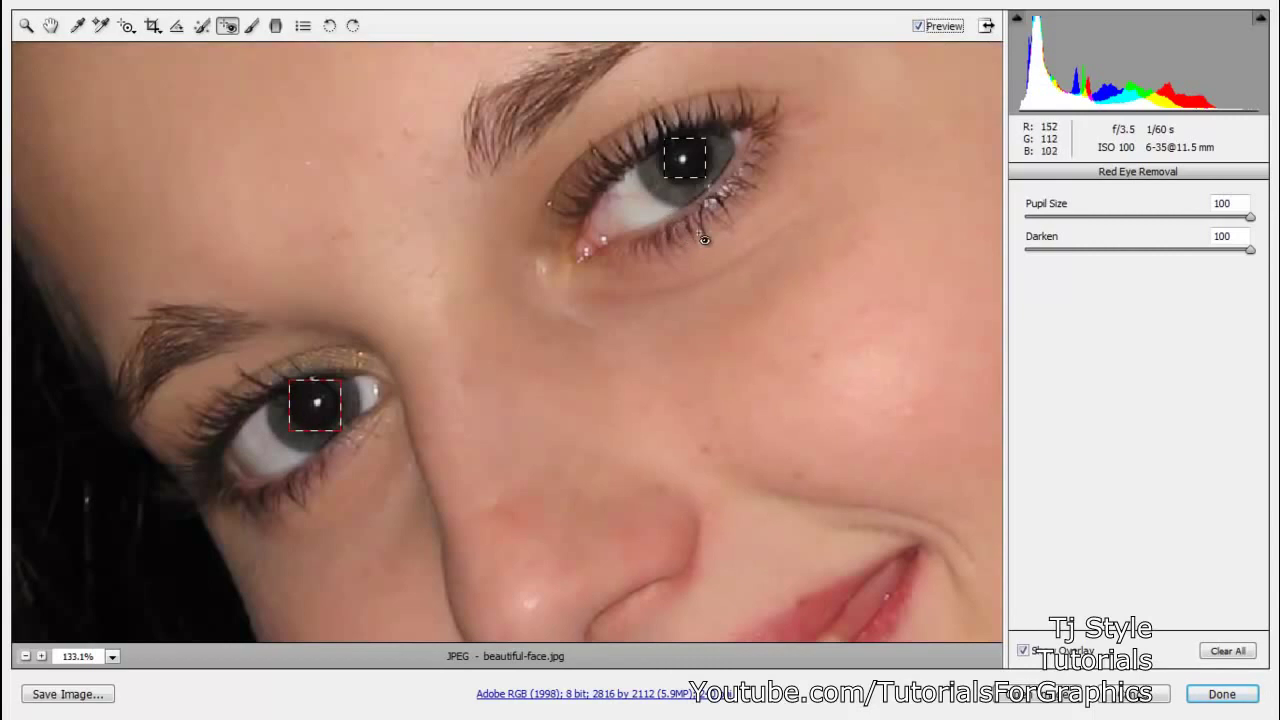
# Inspect both corrected eyes without the red-eye overlay, from close up out to the whole portrait
pyautogui.click(28, 28)
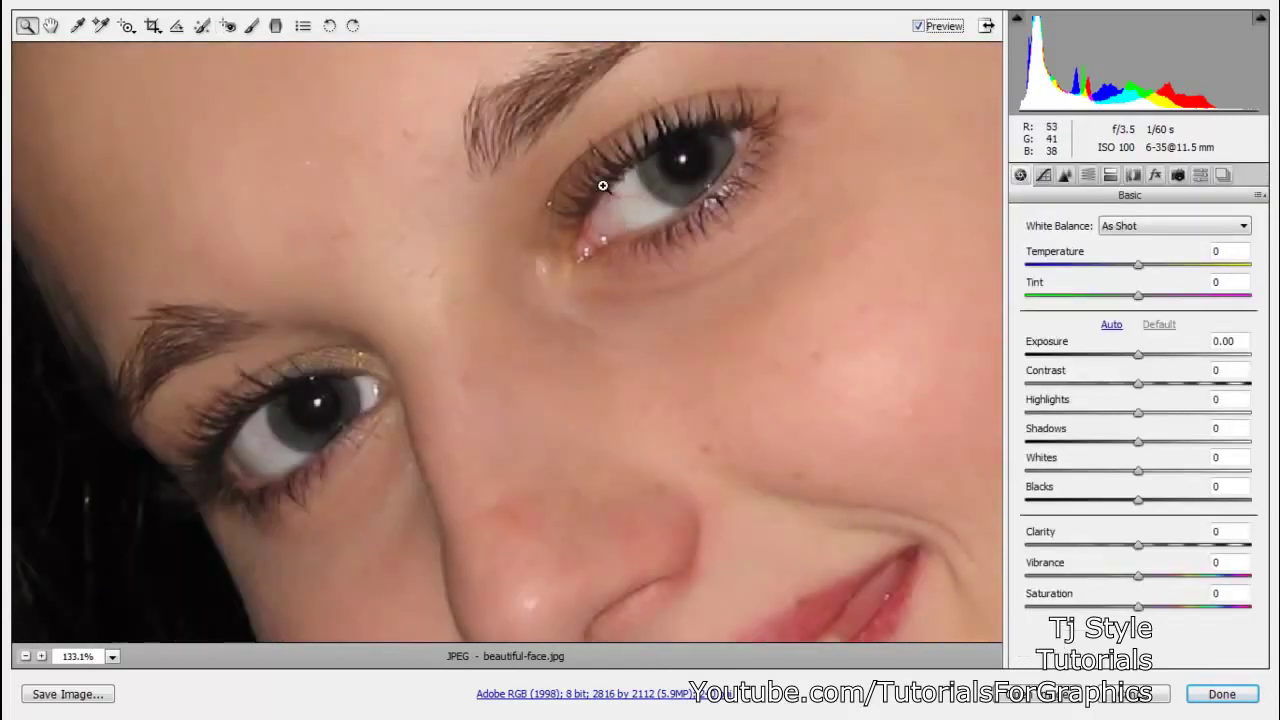
pyautogui.keyDown('alt'); pyautogui.click(607, 172); pyautogui.keyUp('alt')
pyautogui.keyDown('alt'); pyautogui.click(607, 172); pyautogui.keyUp('alt')
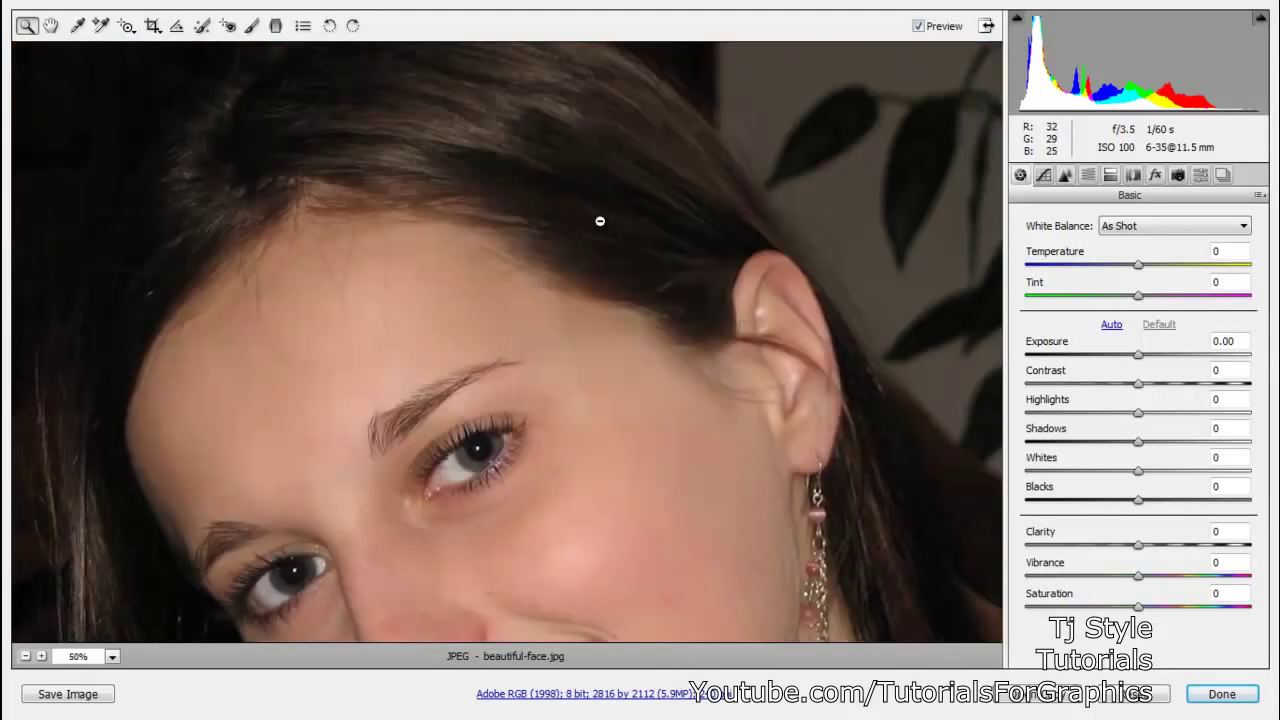
pyautogui.keyDown('alt'); pyautogui.click(600, 222); pyautogui.keyUp('alt')
pyautogui.keyDown('alt'); pyautogui.click(451, 361); pyautogui.keyUp('alt')
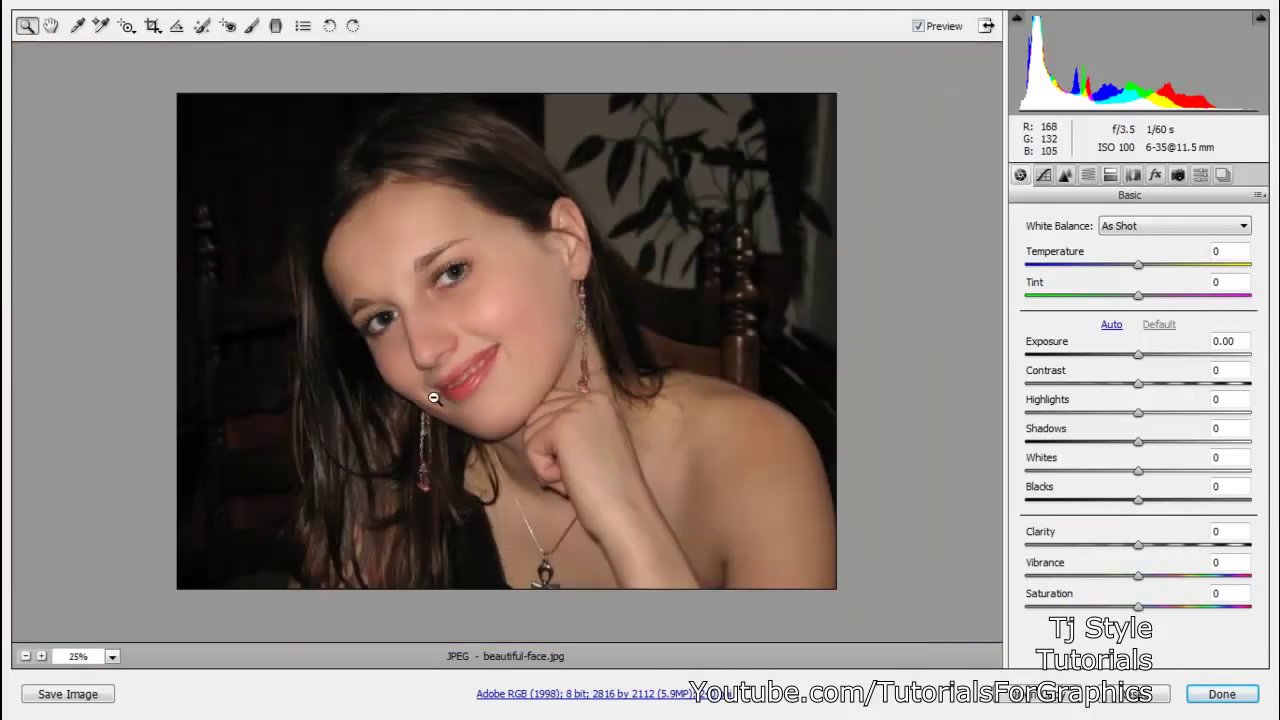
pyautogui.keyDown('alt'); pyautogui.click(445, 300); pyautogui.keyUp('alt')
pyautogui.click(470, 340)
pyautogui.click(440, 338)
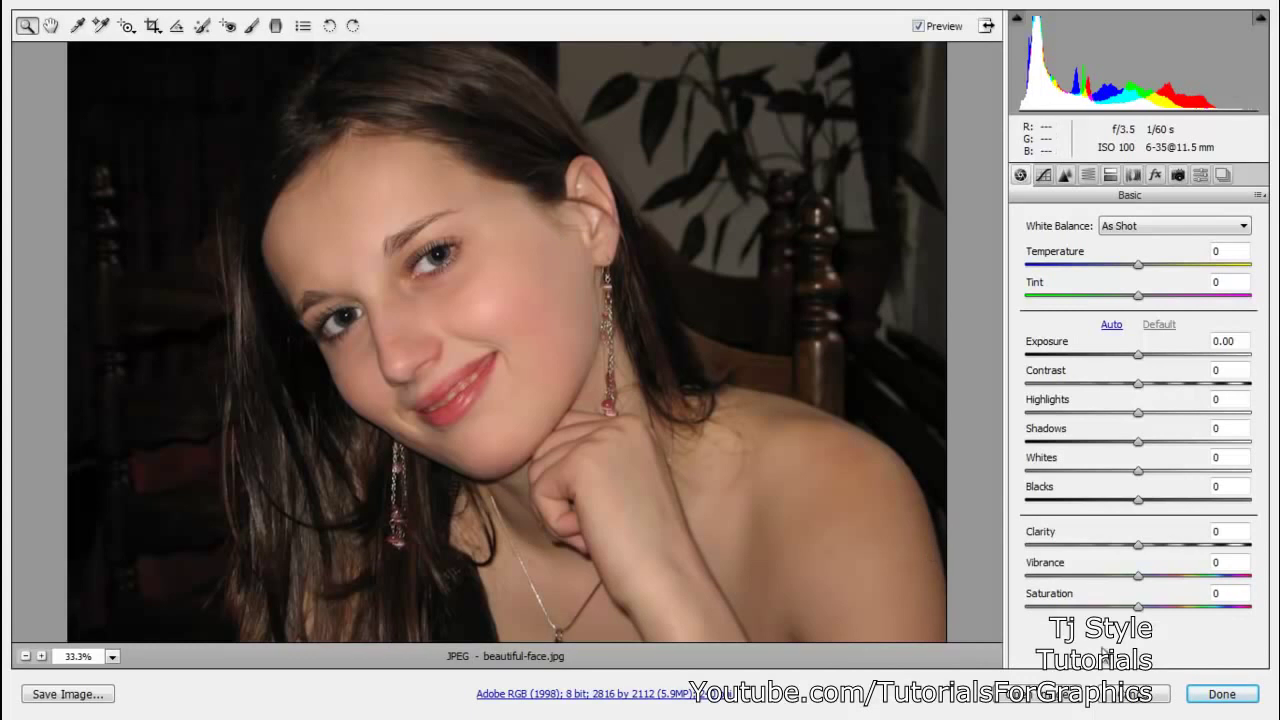
# Cancel the Camera Raw edits of the portrait and return to Bridge
pyautogui.click(1138, 697)
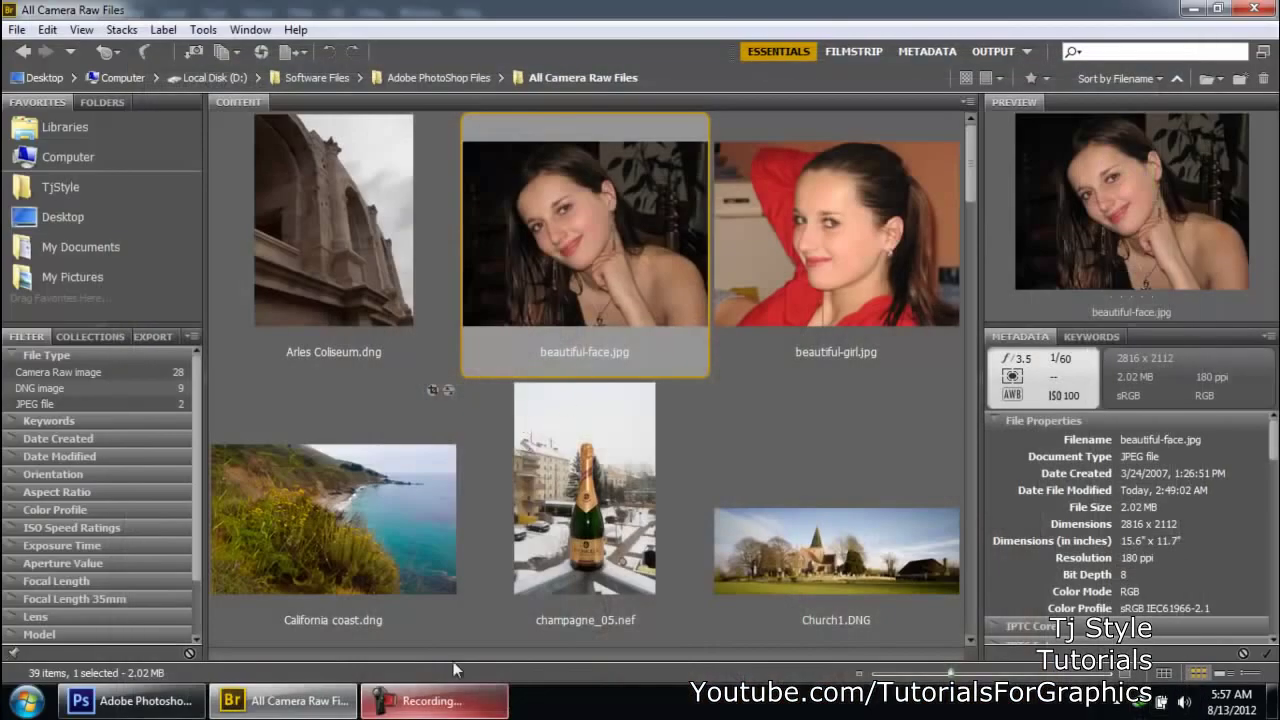
pyautogui.click(422, 705)
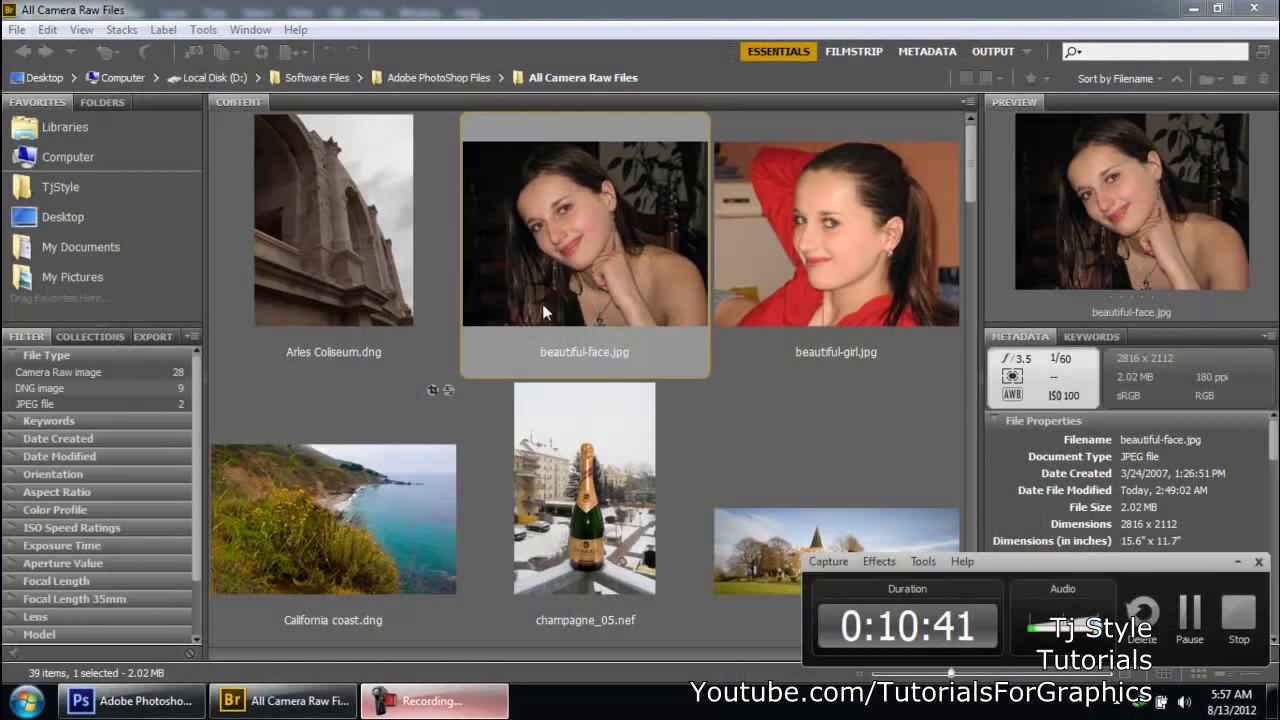